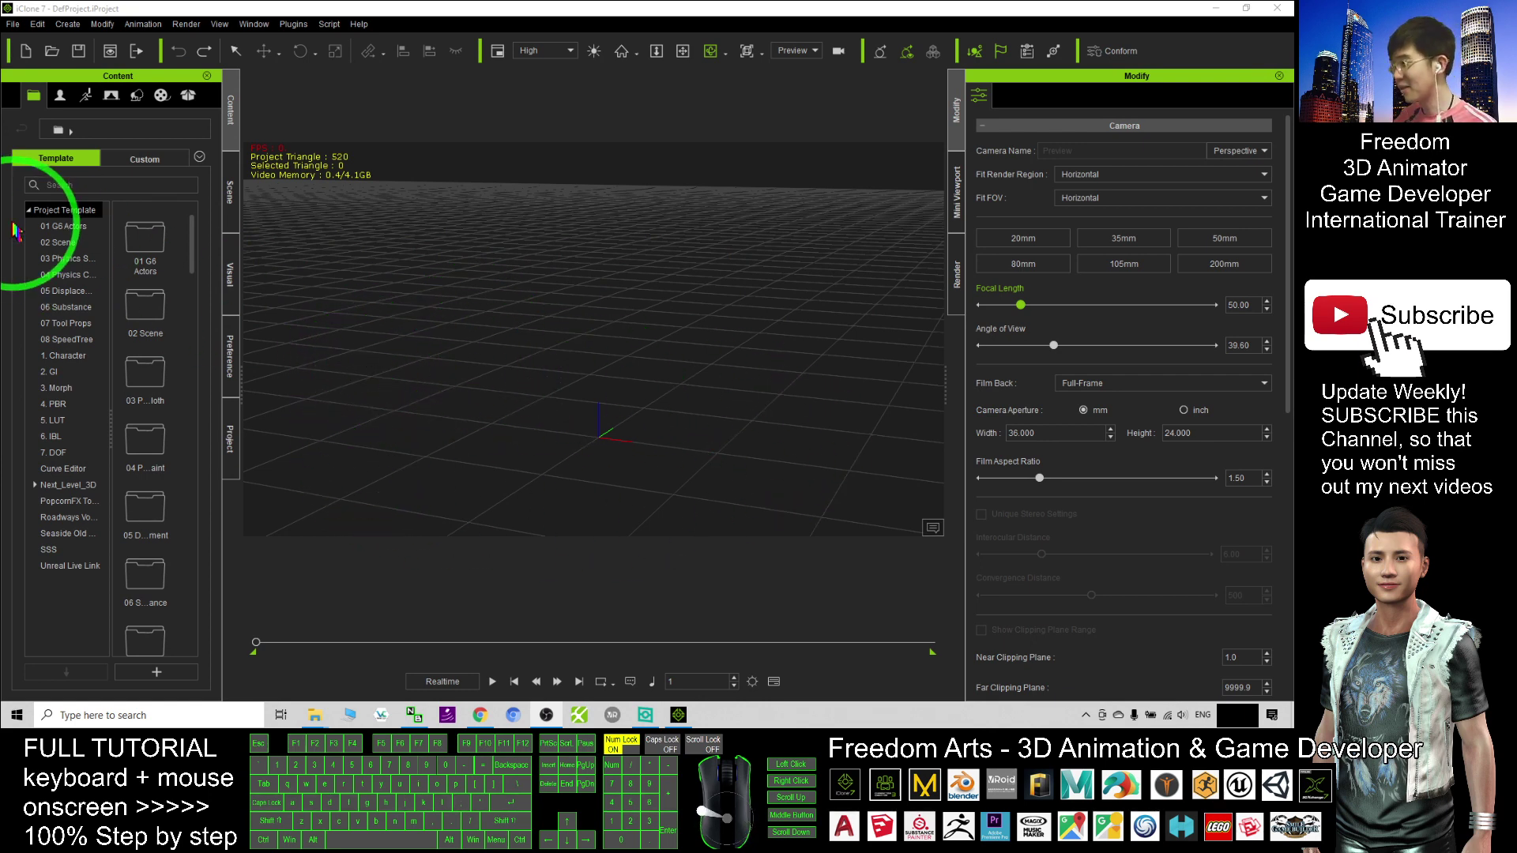
Place the Desert terrain from Terrain > Mesh_Medium and orbit the camera to frame the pyramid
left_click(138, 98)
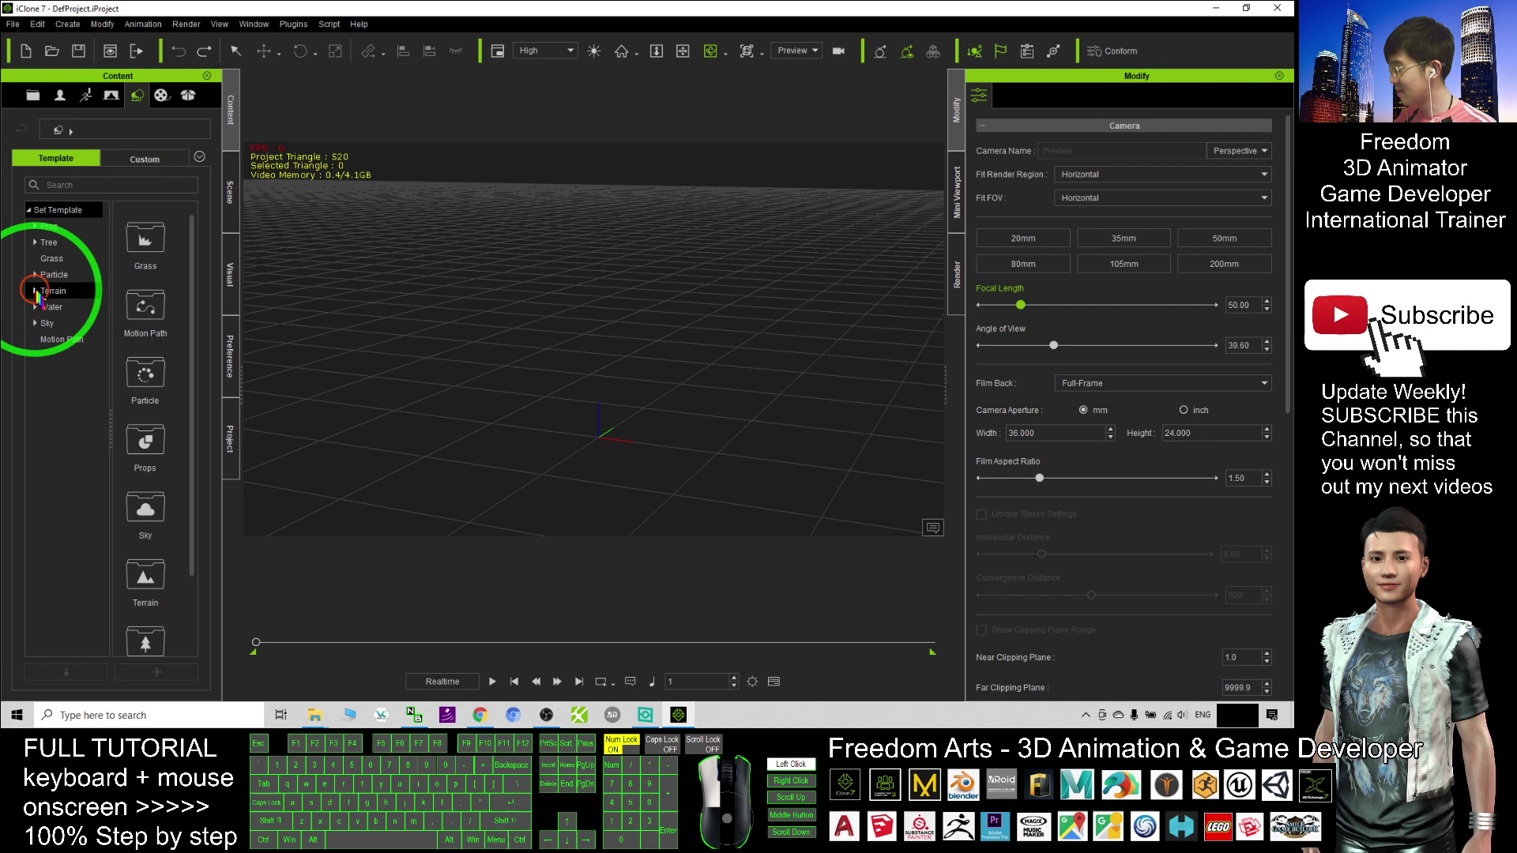
left_click(35, 292)
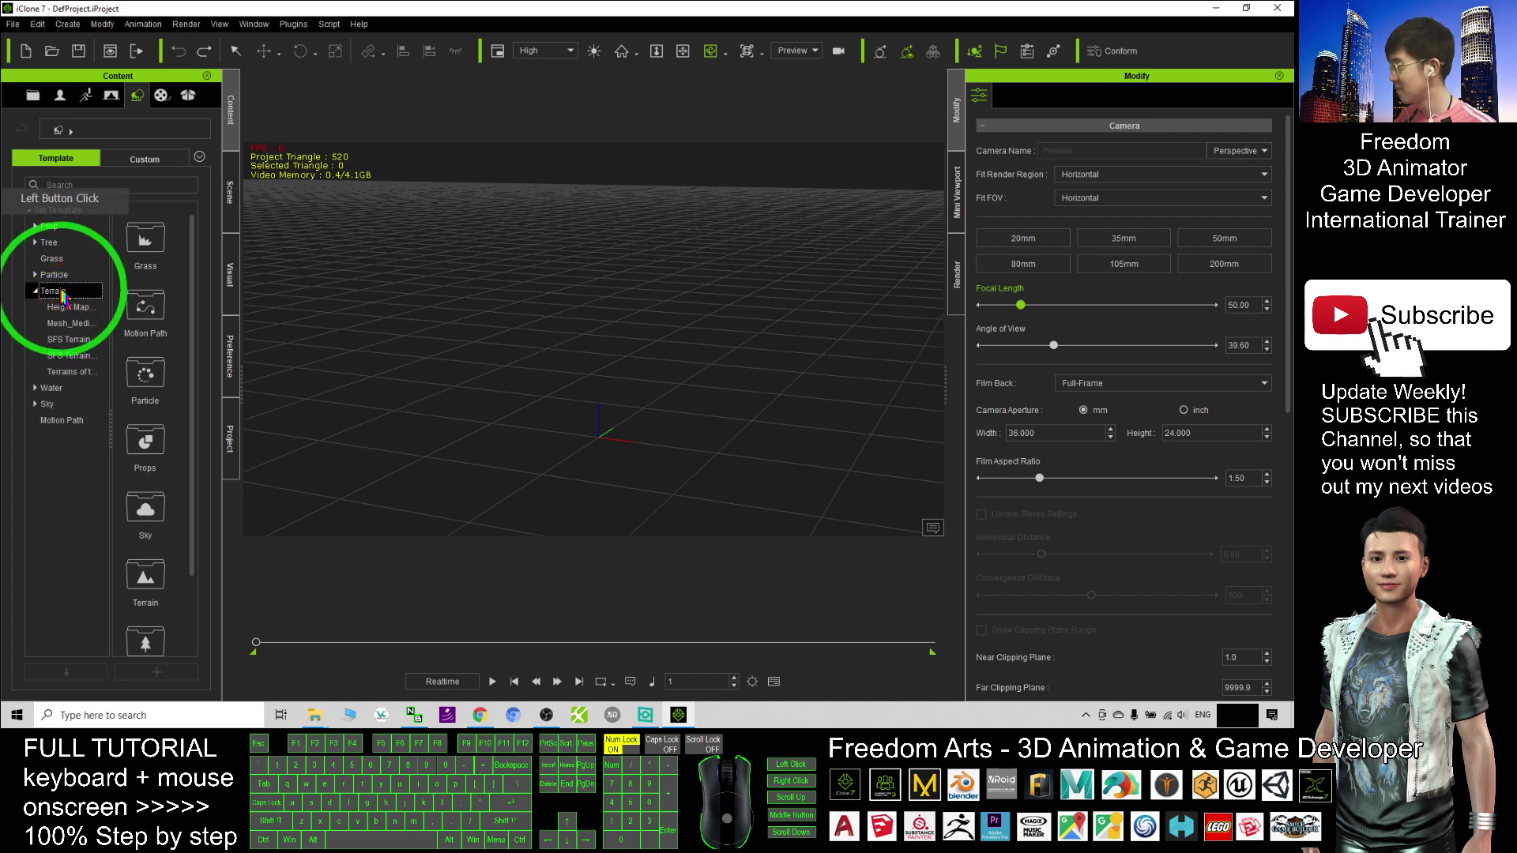
mouse_move(190, 264)
left_mouse_down()
mouse_move(193, 298)
mouse_move(192, 265)
left_mouse_up()
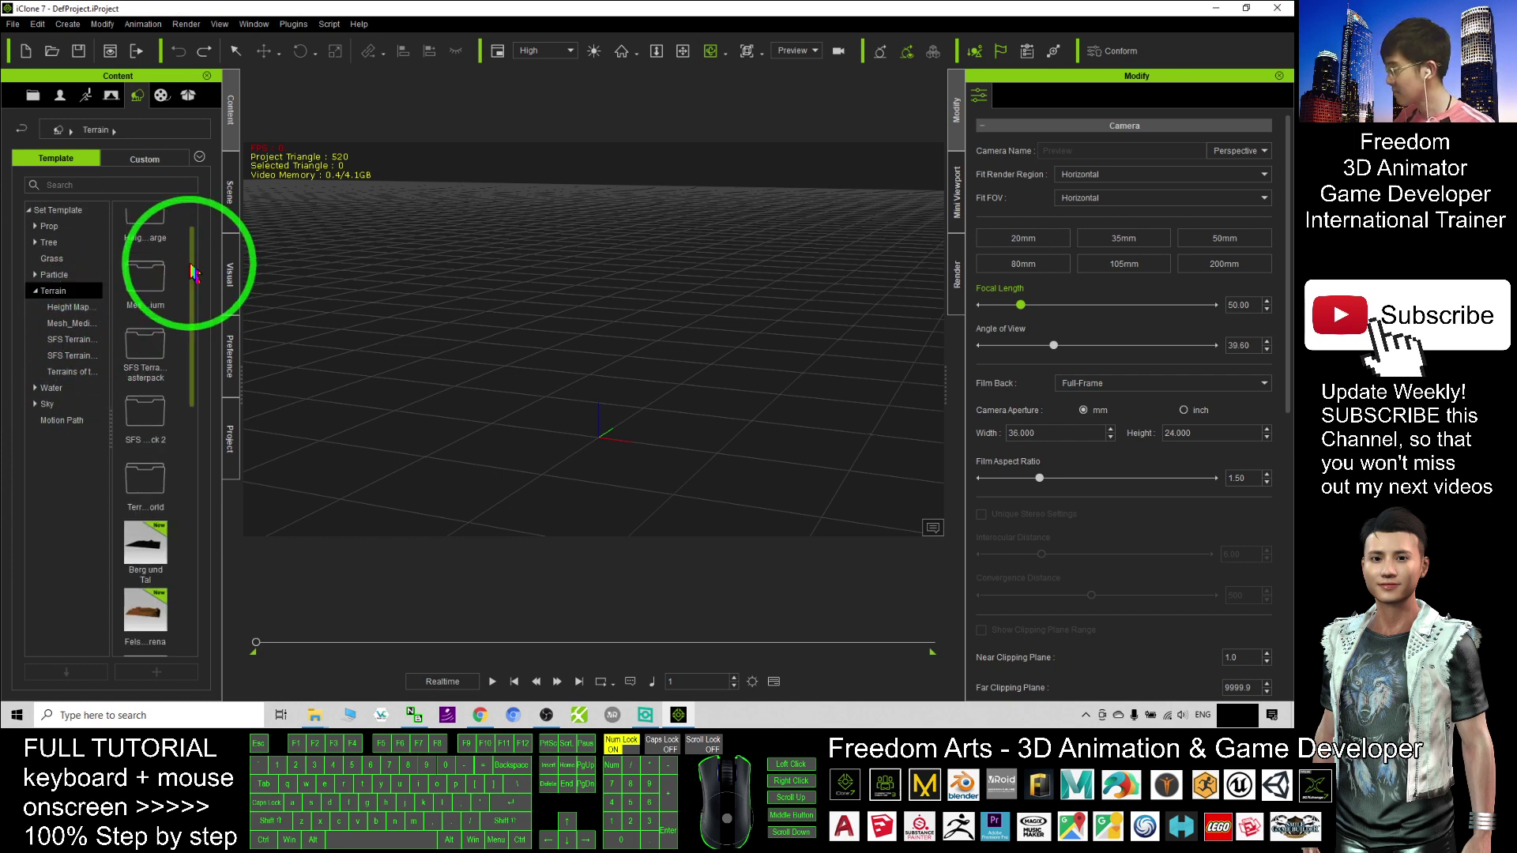
left_click_drag(192, 261, 73, 316)
left_click(72, 311)
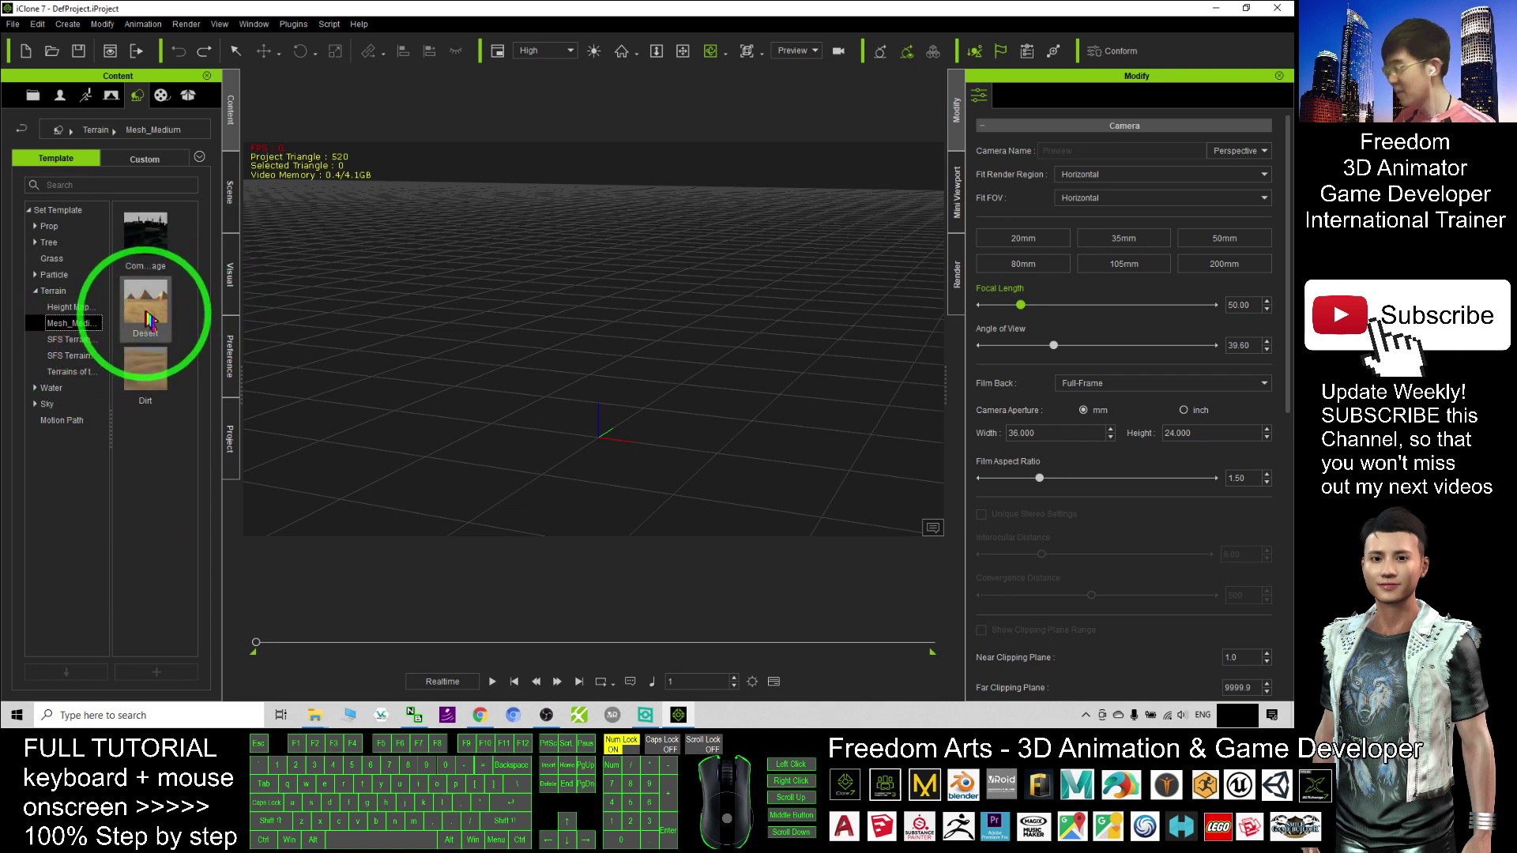
left_click_drag(152, 326, 599, 444)
key("c")
left_click_drag(654, 383, 443, 332)
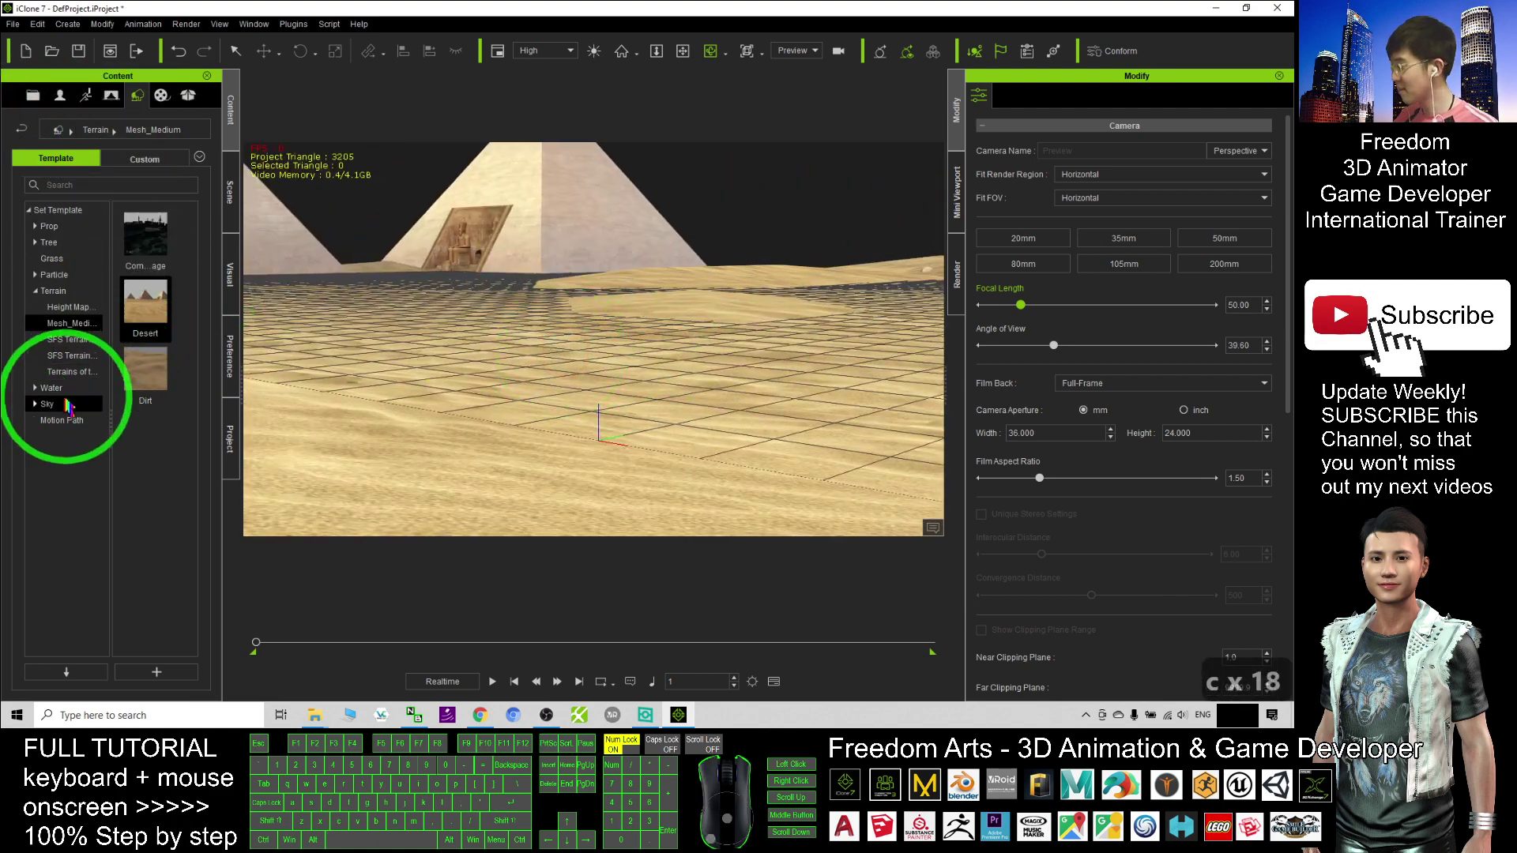
Apply the Universal sky preset and orbit to see the blue sky above the pyramids
left_click(49, 404)
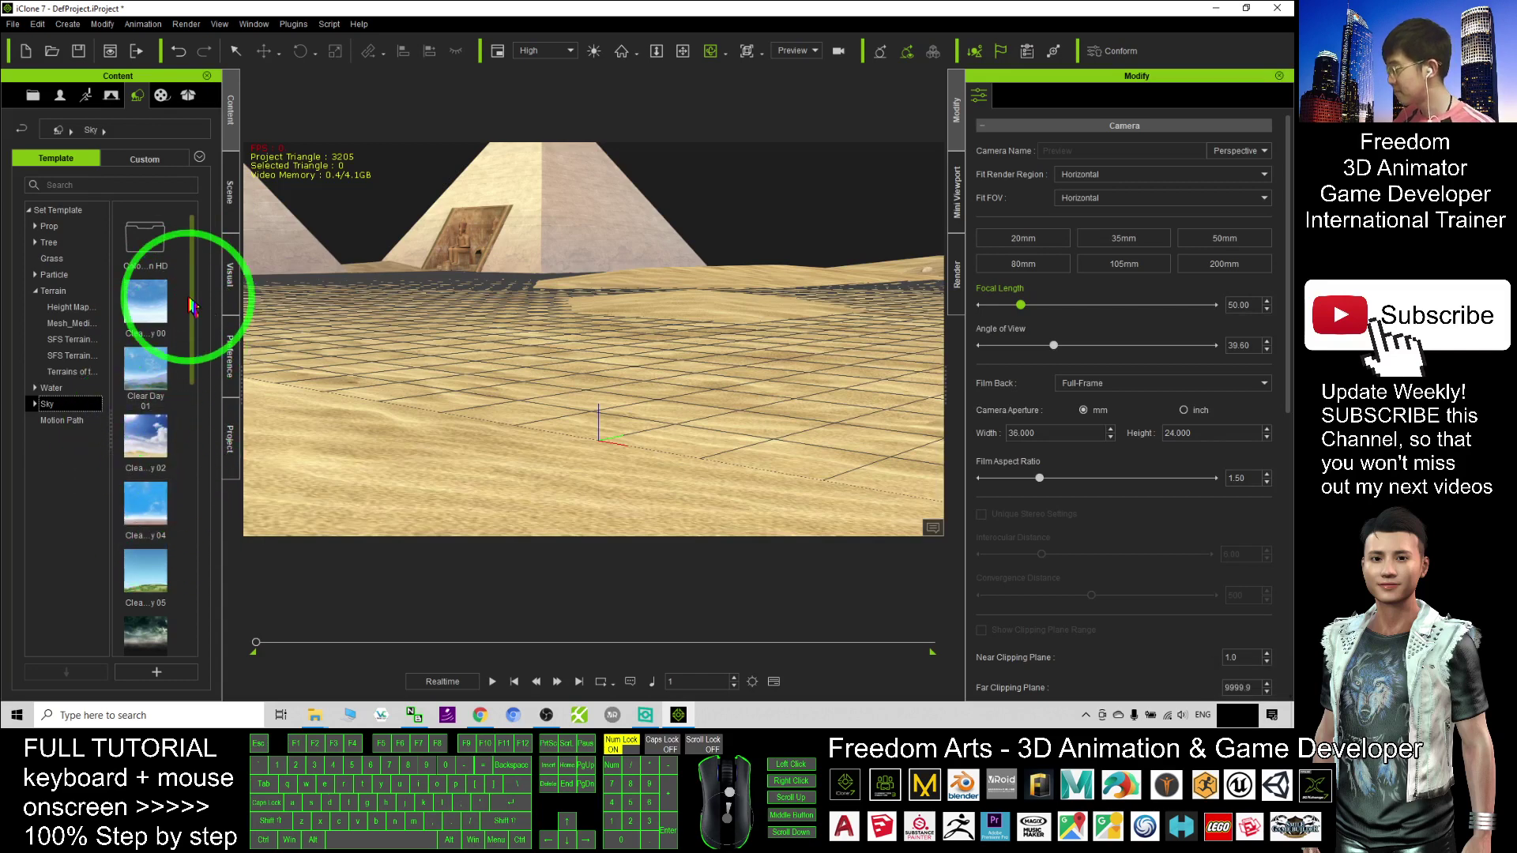
left_click_drag(193, 286, 144, 644)
double_click(145, 643)
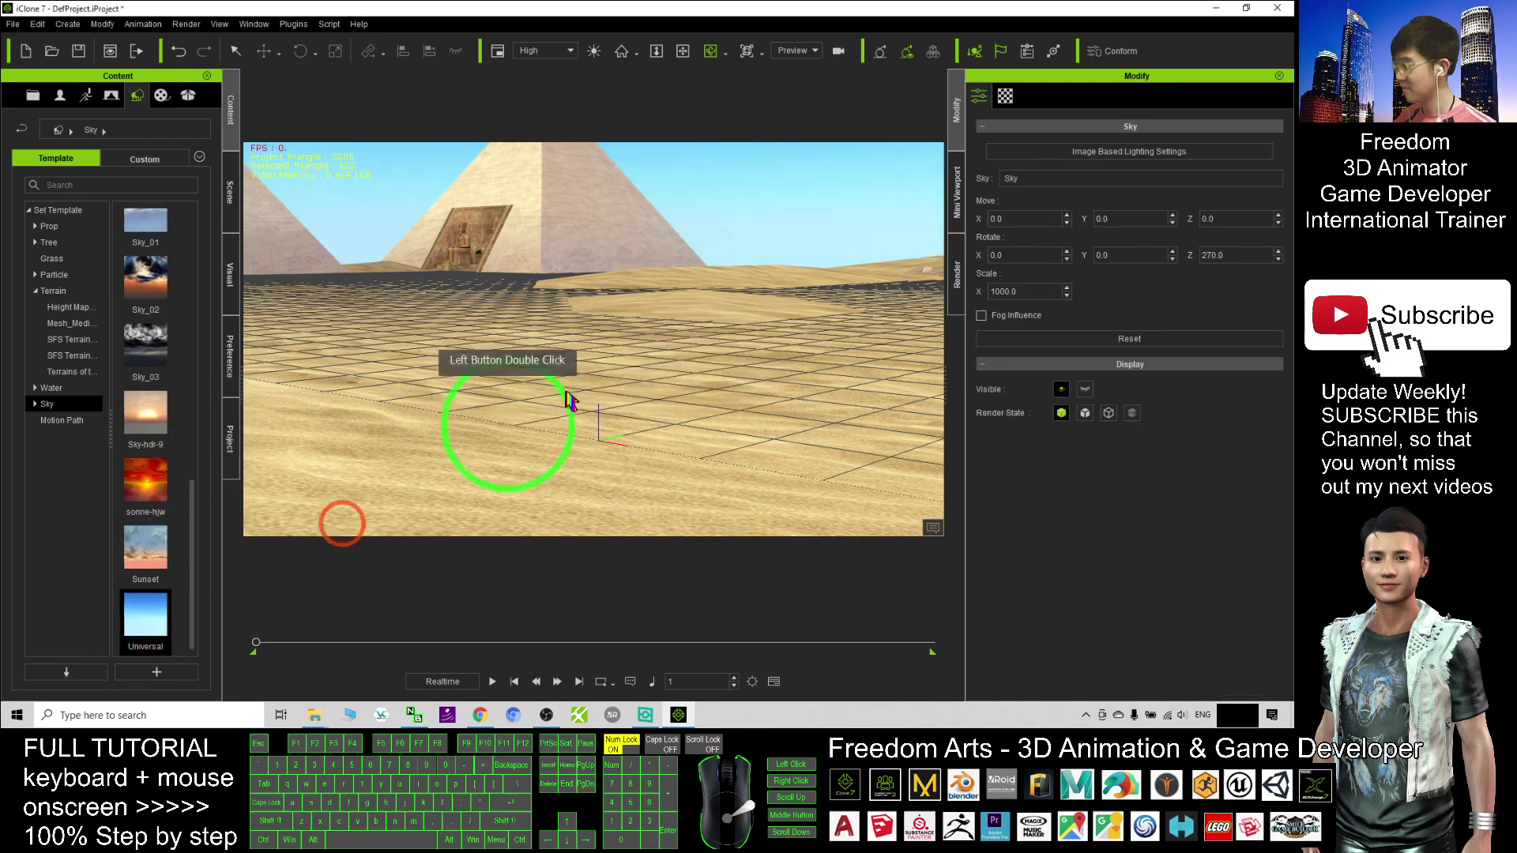
left_click_drag(711, 305, 583, 320)
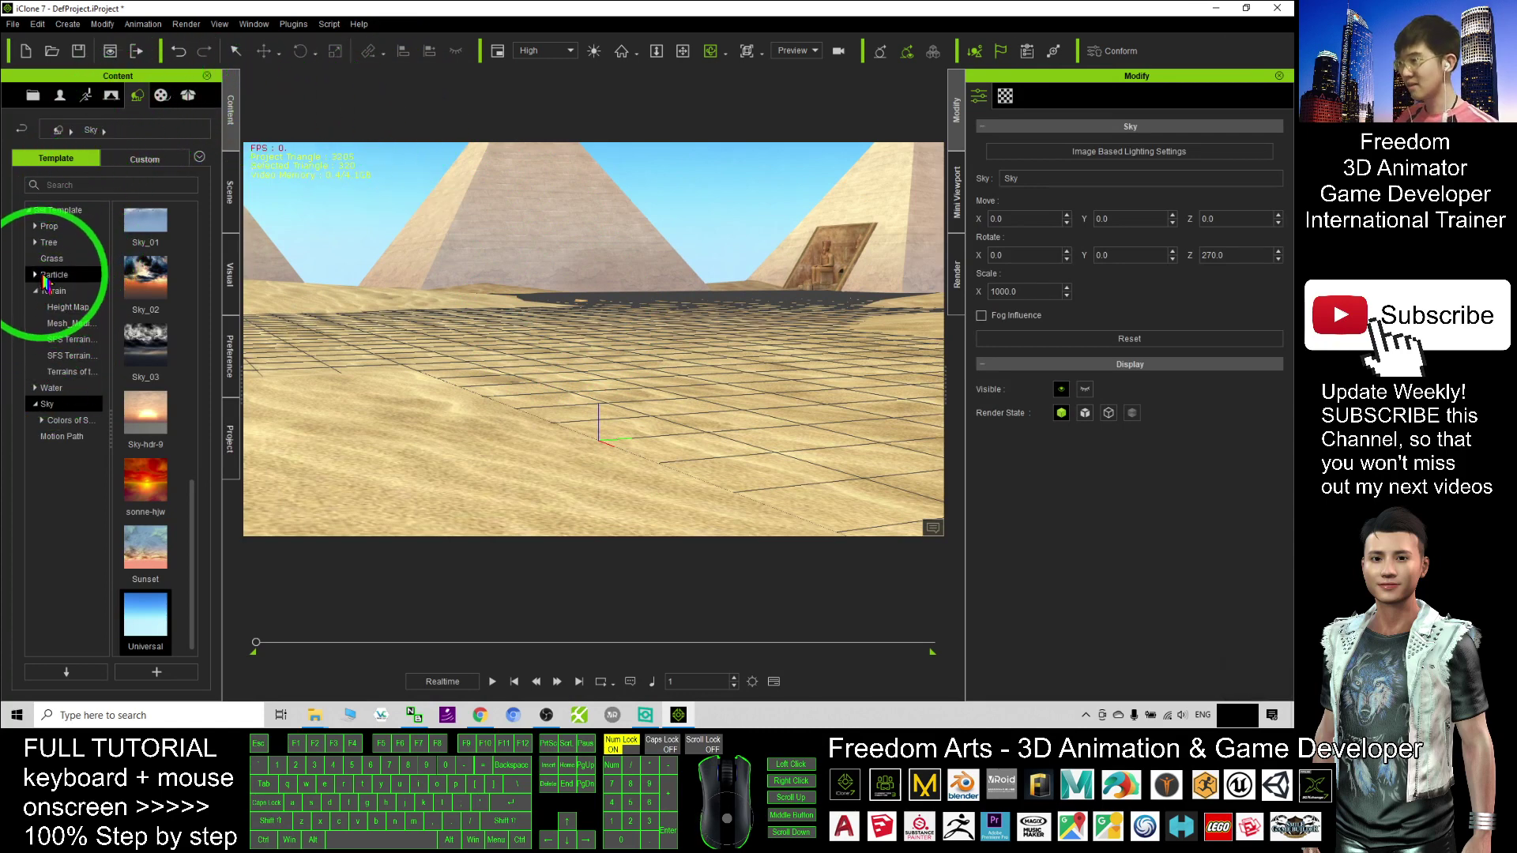
Drag Sand Storm01 from Particle > Legacy > Environment into the desert scene
left_click(55, 276)
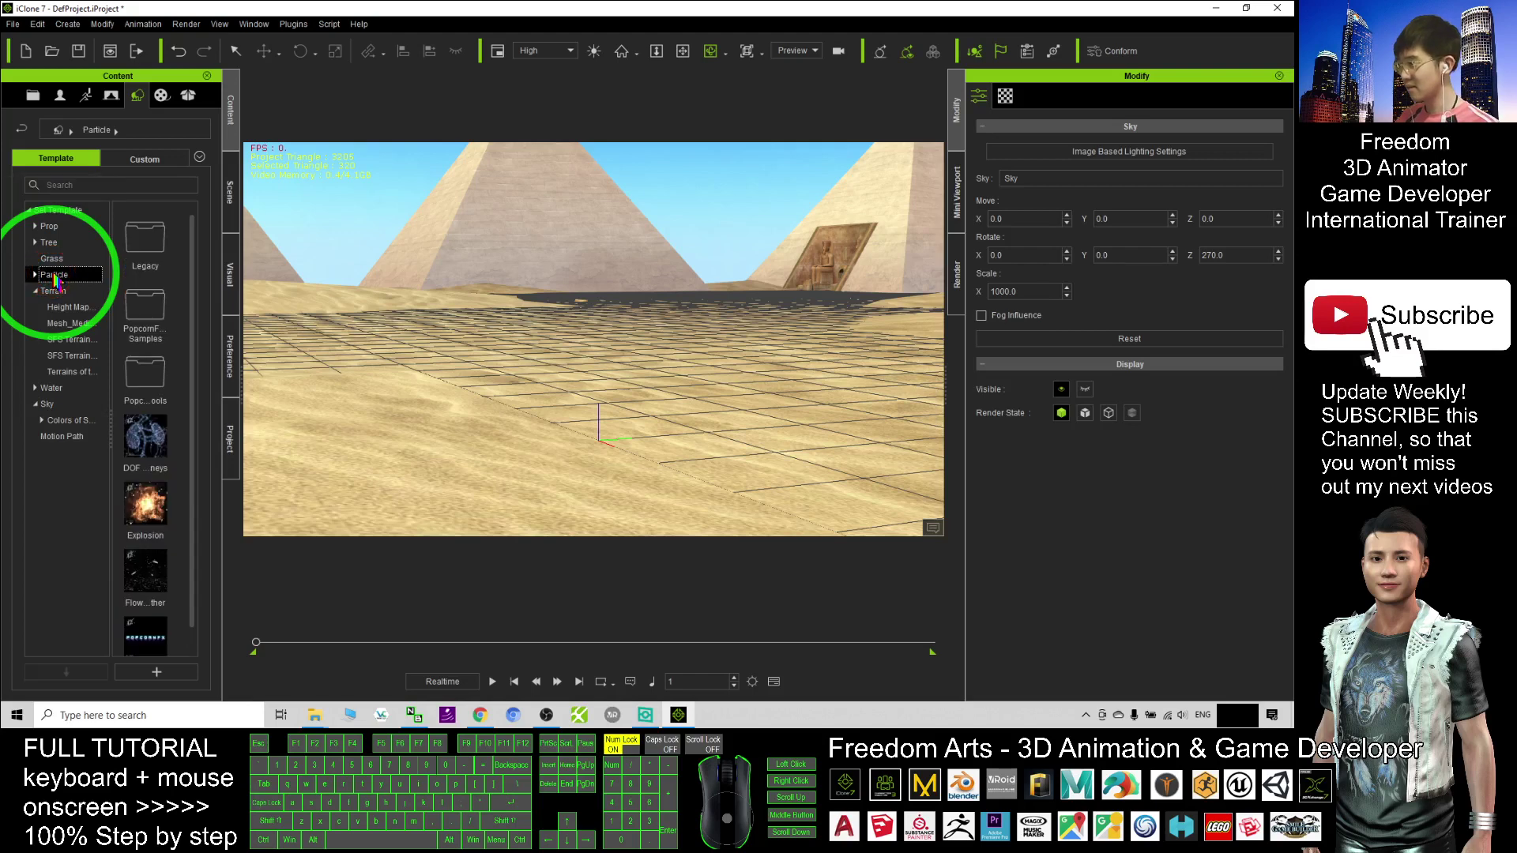
double_click(151, 241)
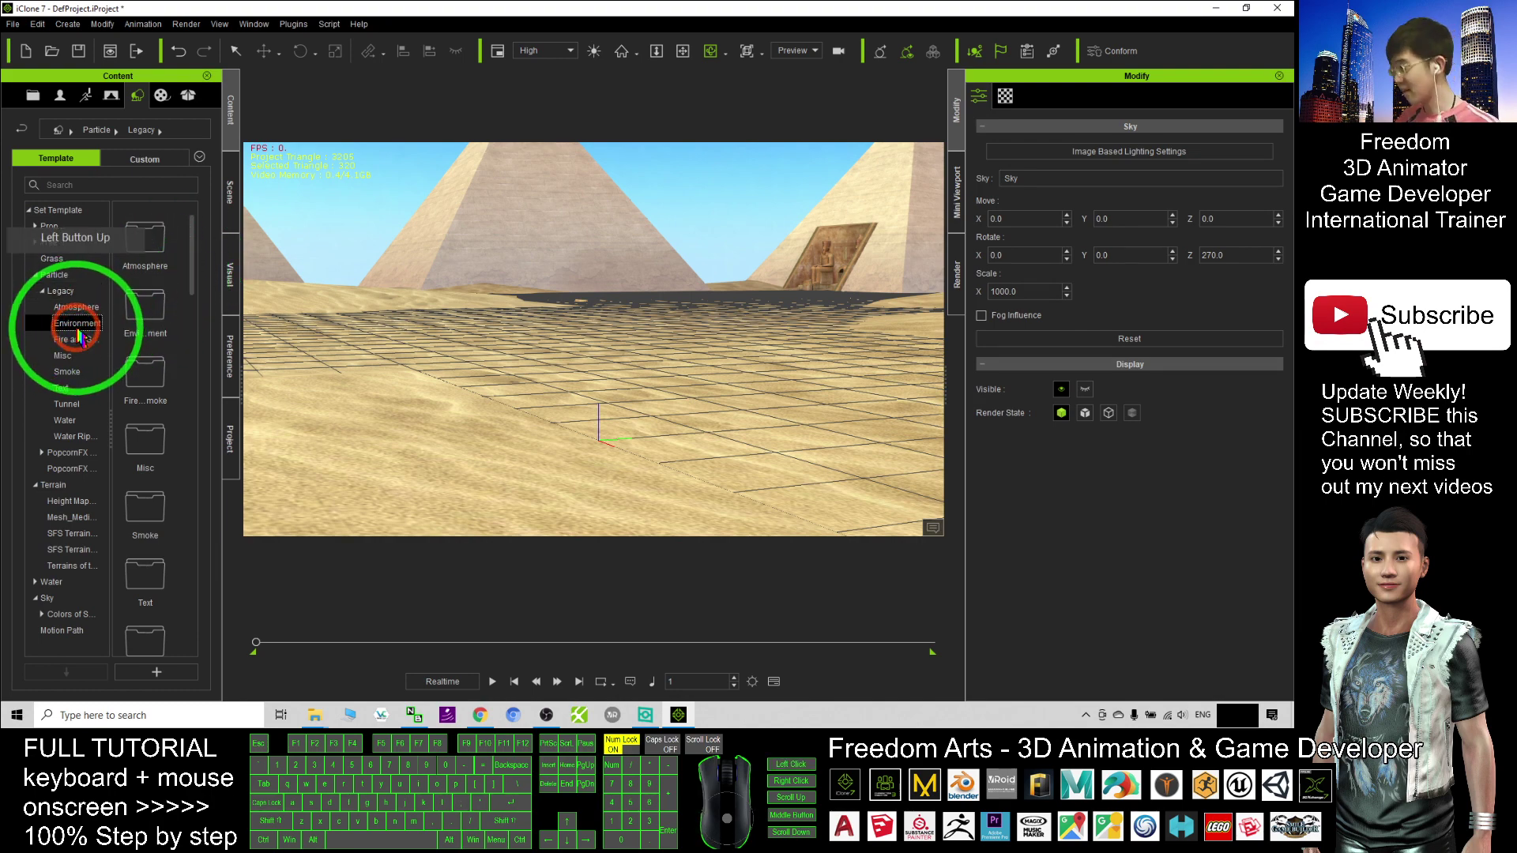
left_click_drag(196, 297, 142, 462)
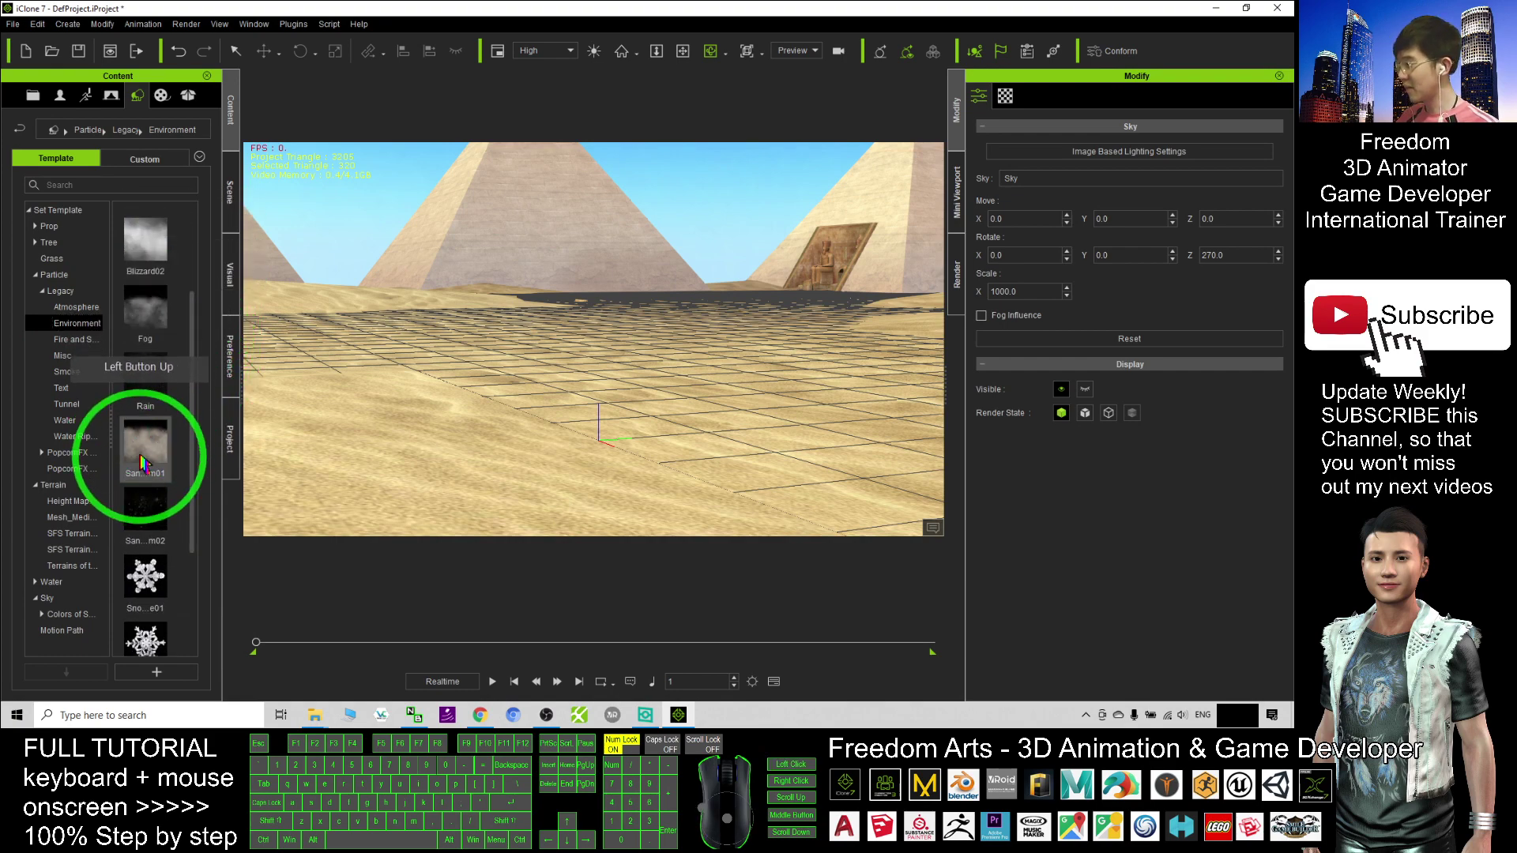
left_click(152, 474)
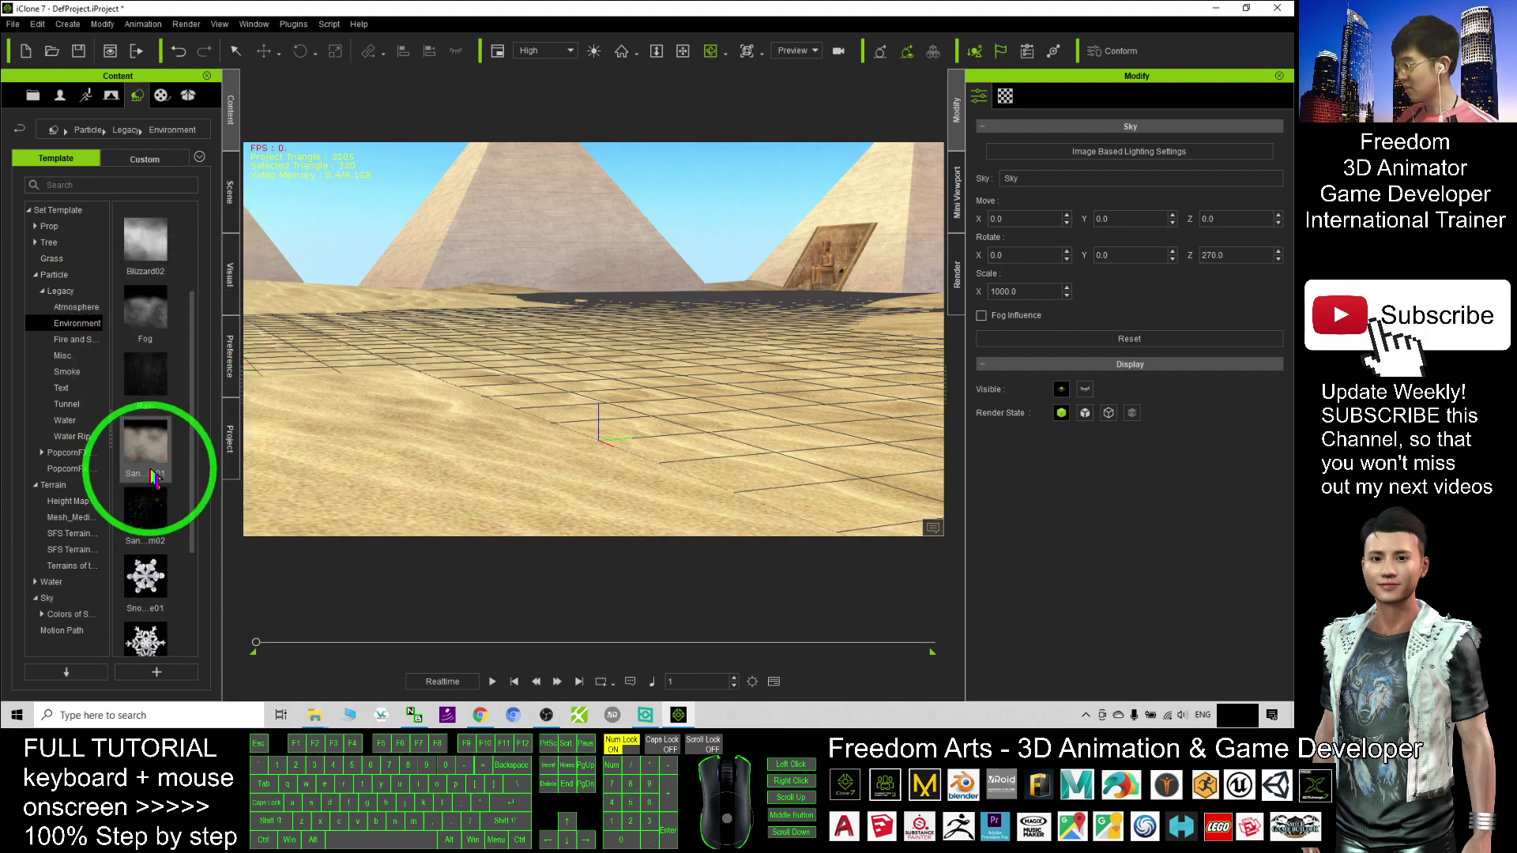
mouse_move(154, 478)
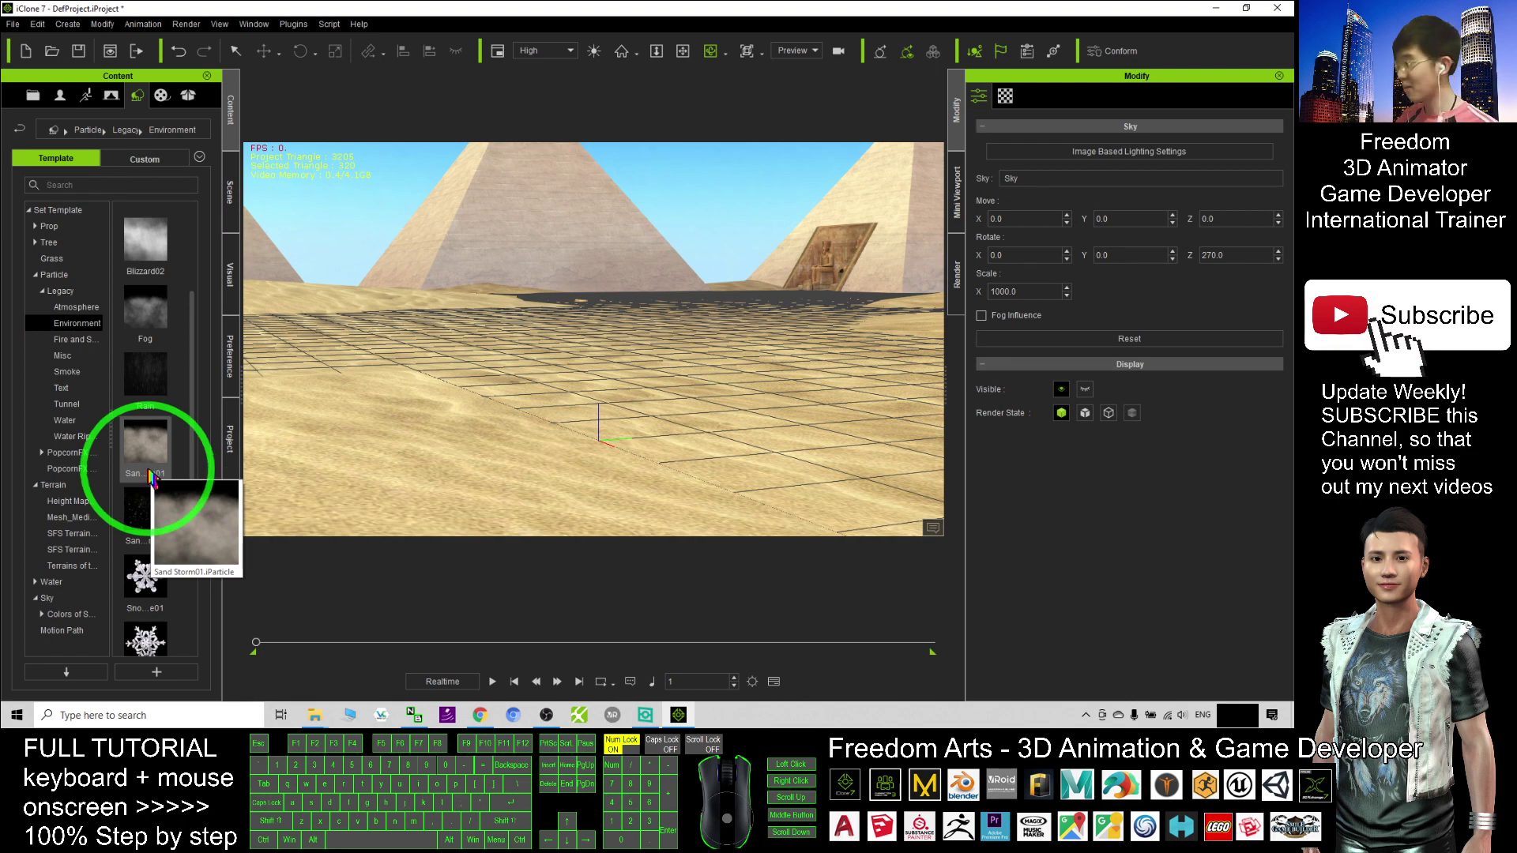
left_click_drag(146, 457, 602, 446)
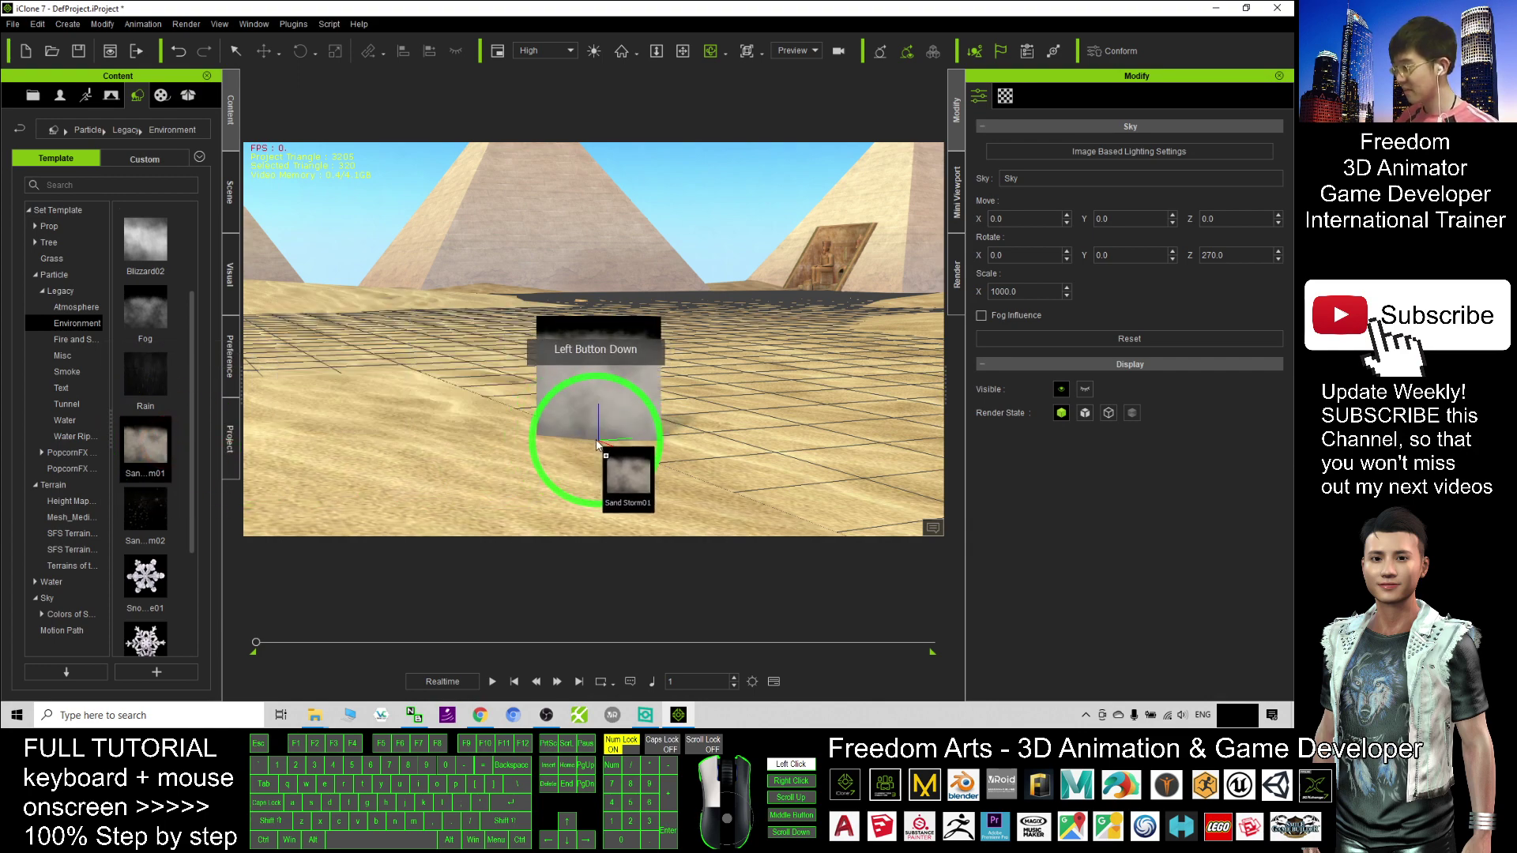
Position Sand Storm01 mid-desert, play and orbit to preview the storm, then rewind to frame 1
left_click_drag(597, 444, 598, 433)
left_click(492, 682)
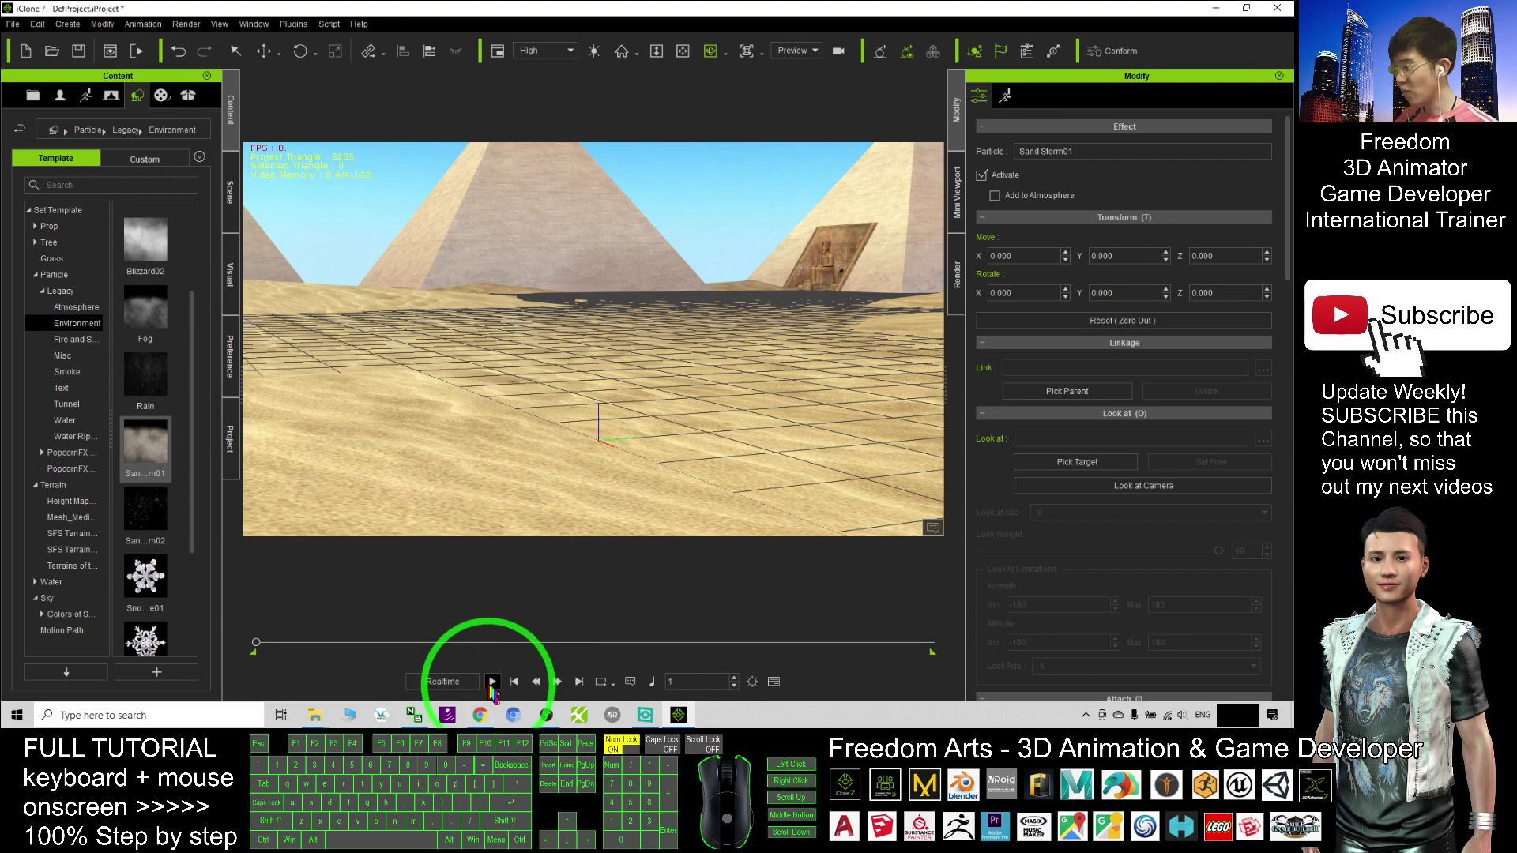
left_click(492, 682)
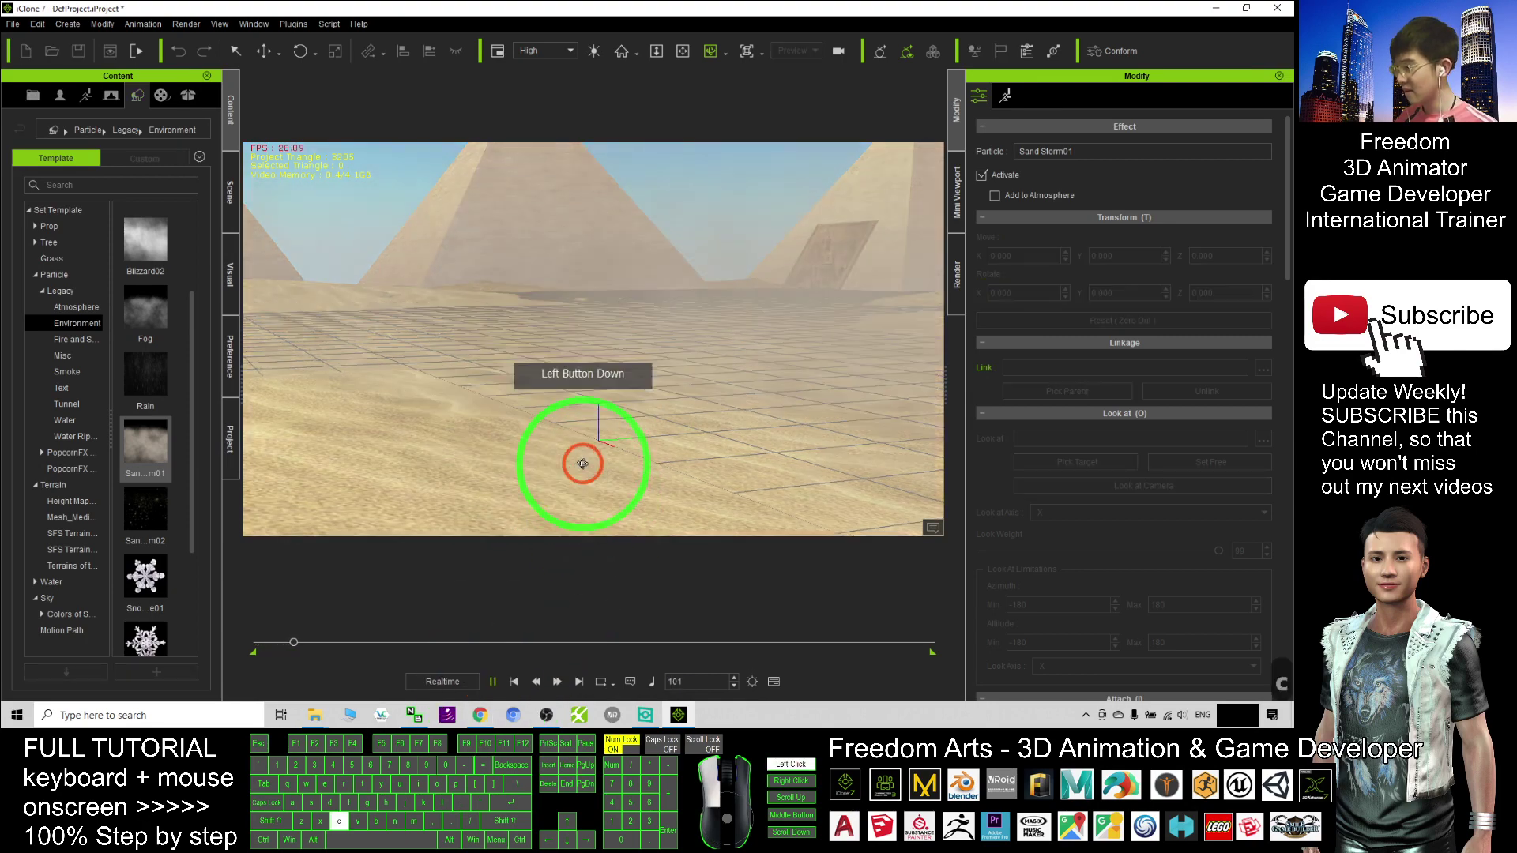
left_click_drag(582, 464, 624, 411)
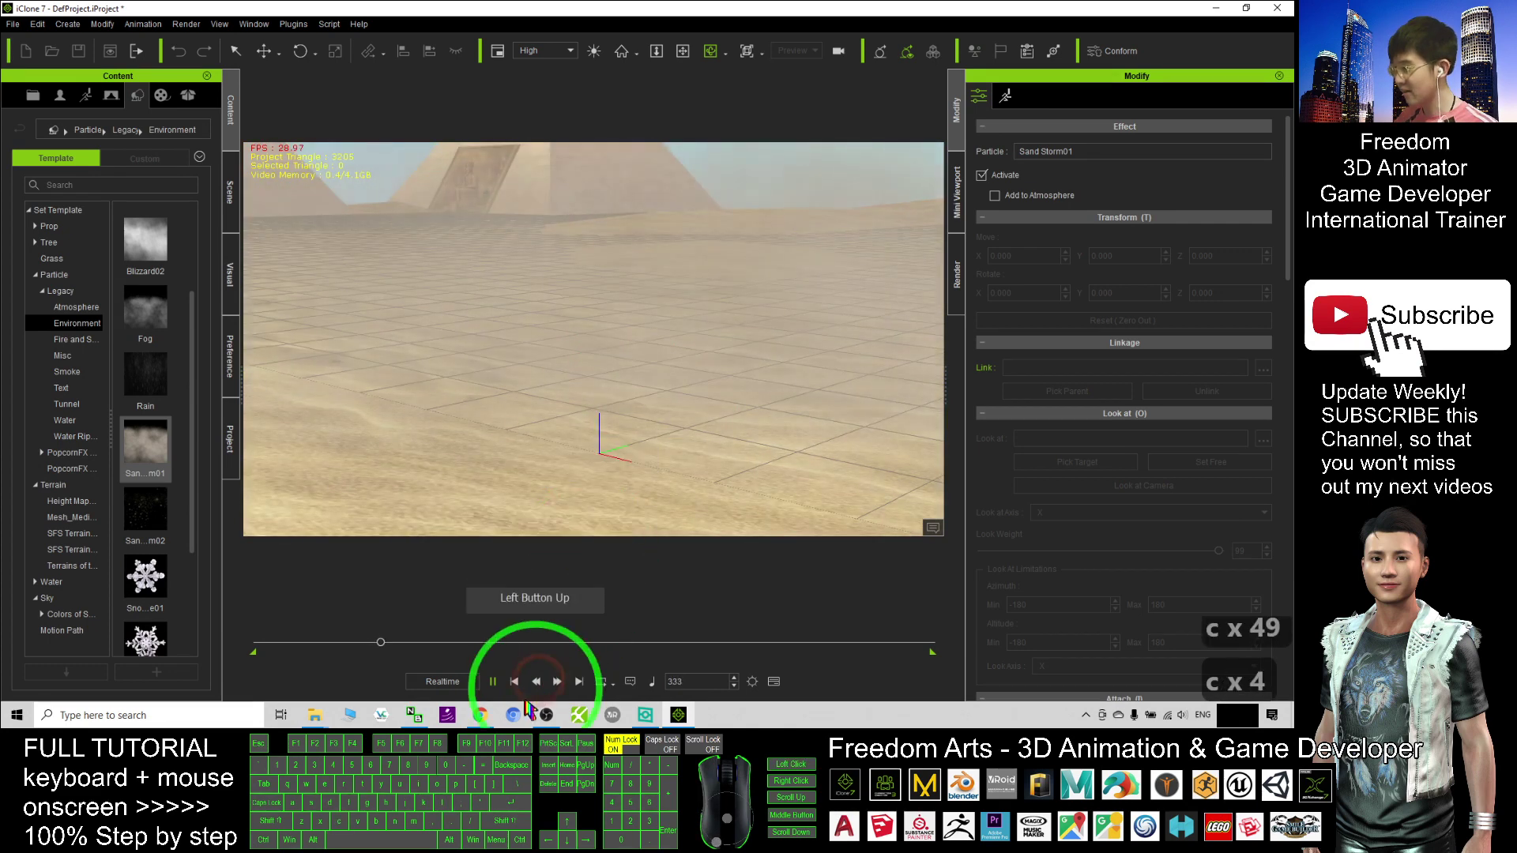
left_click(514, 681)
left_click(1038, 323)
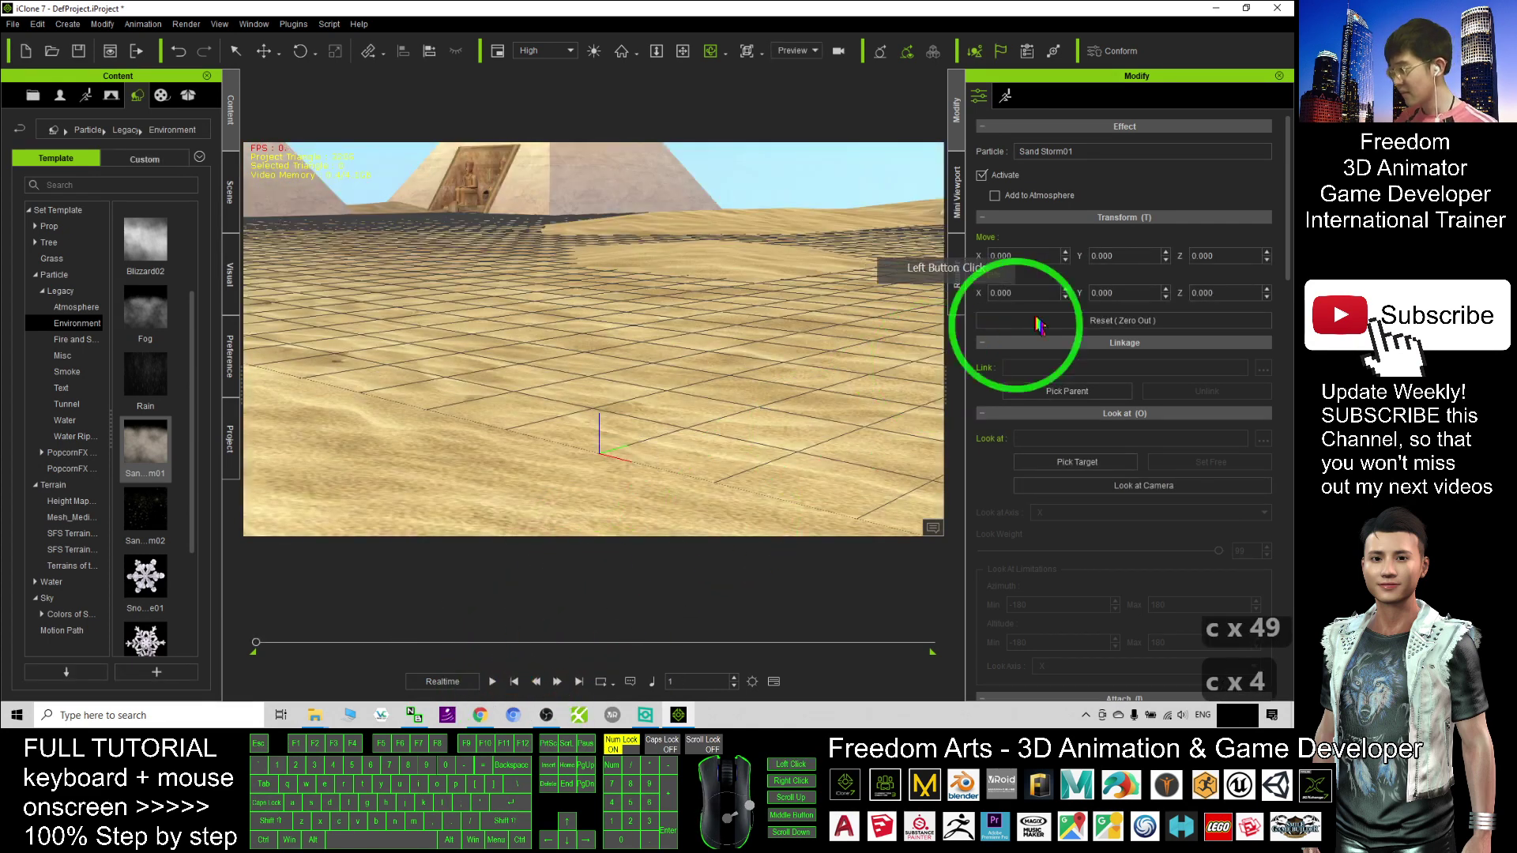
Widen the Scene list's name column, select Sand Storm01 and toggle its emitter visibility
left_click(231, 197)
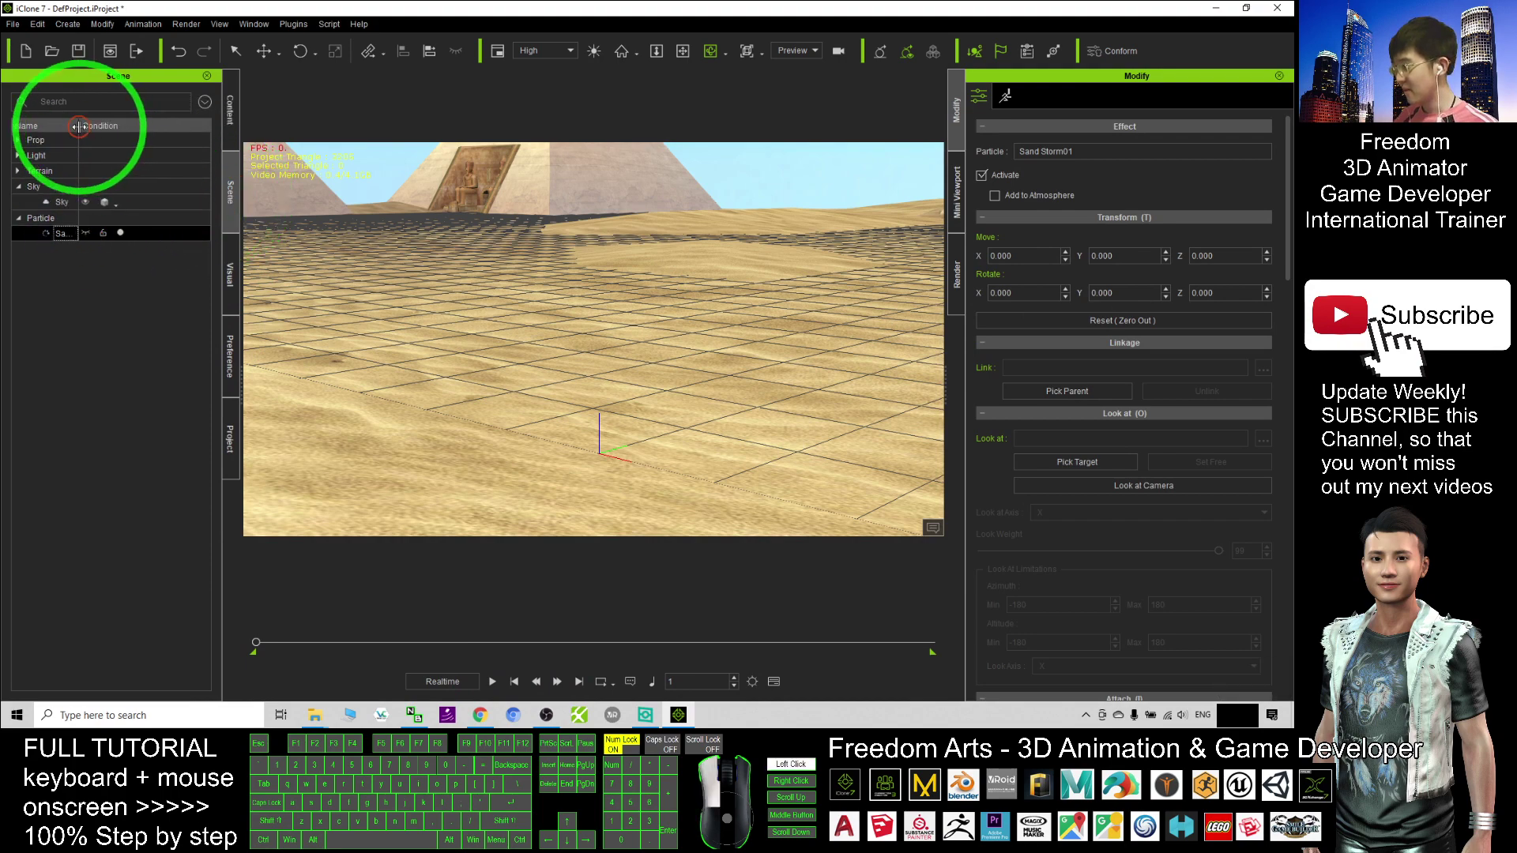
left_click_drag(79, 127, 125, 127)
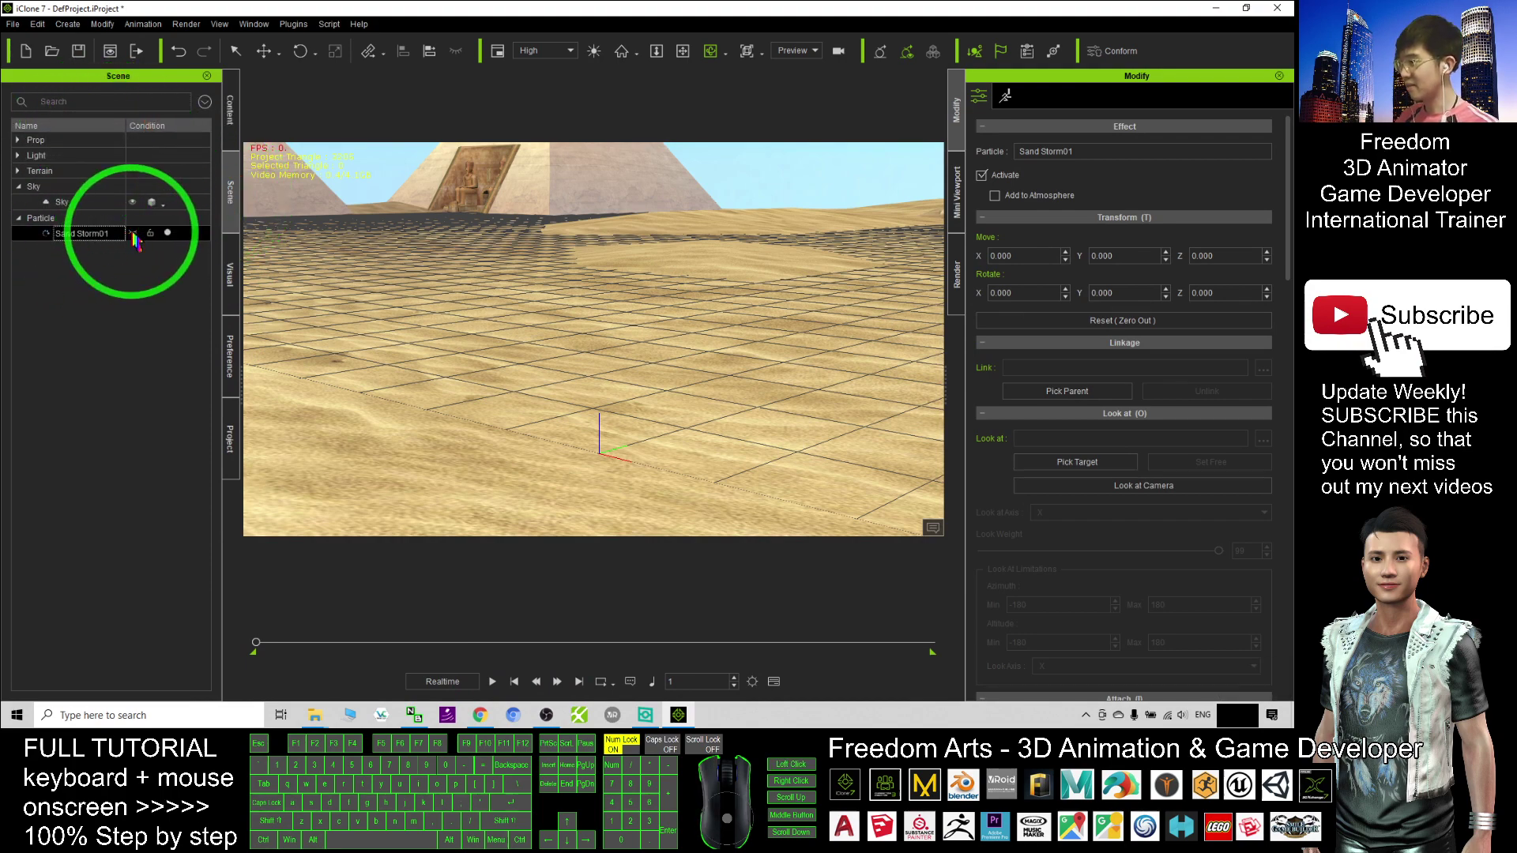
left_click(631, 439)
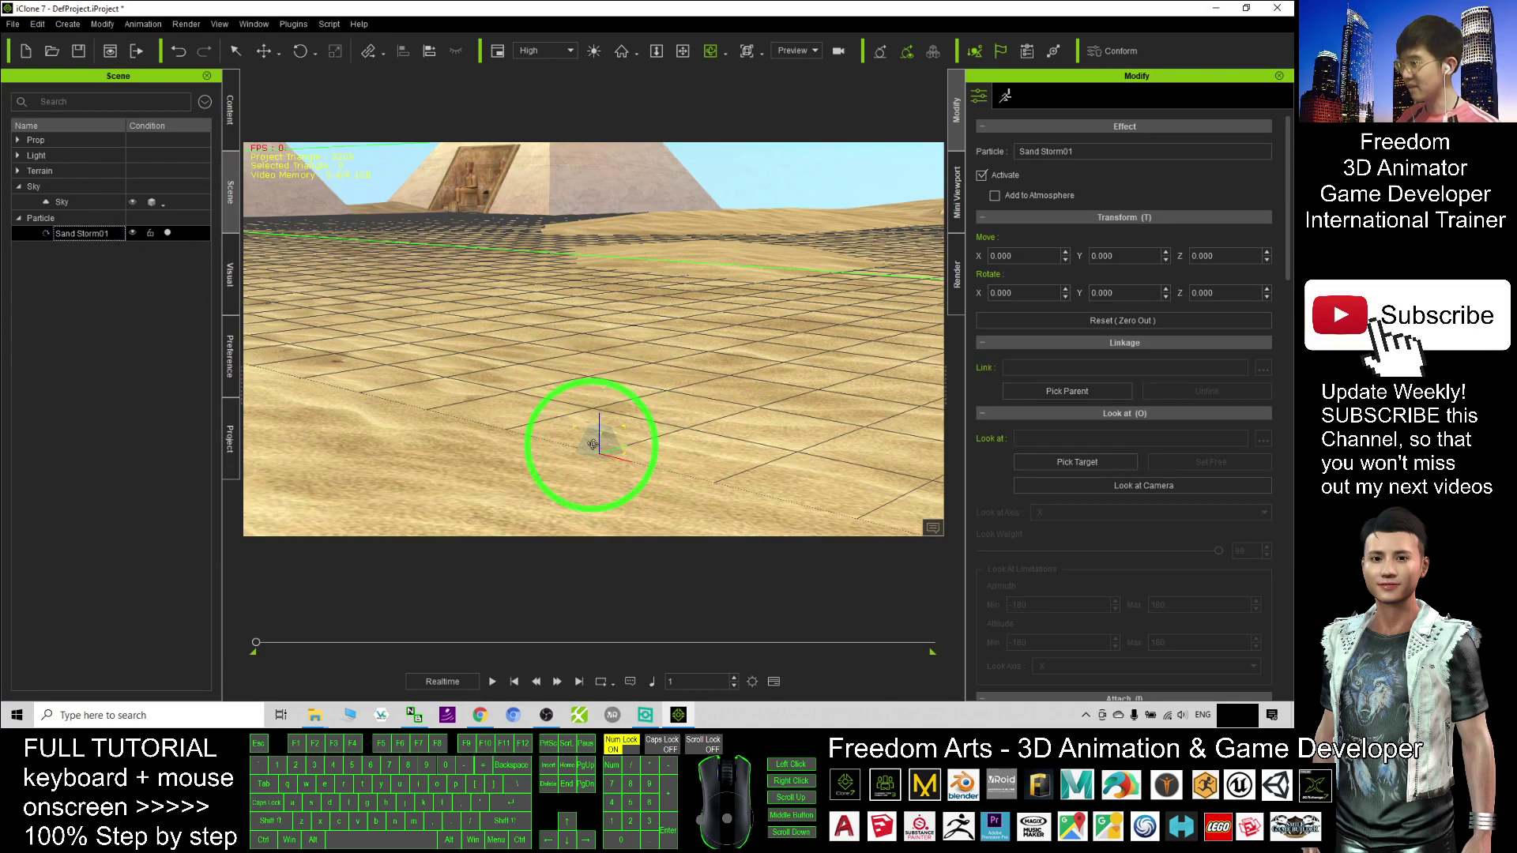
left_click(132, 234)
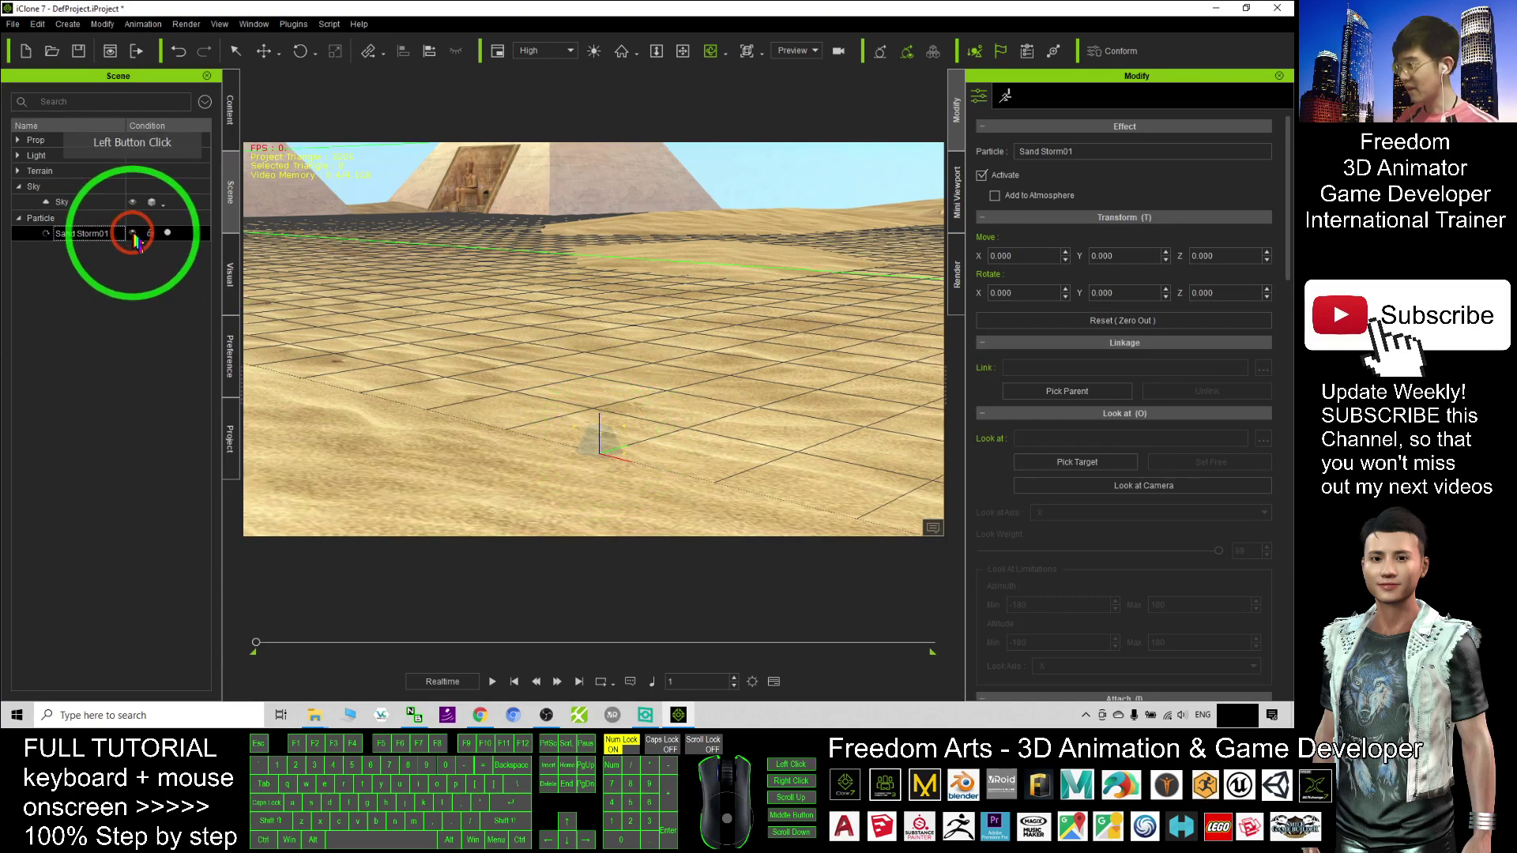
left_click(584, 373)
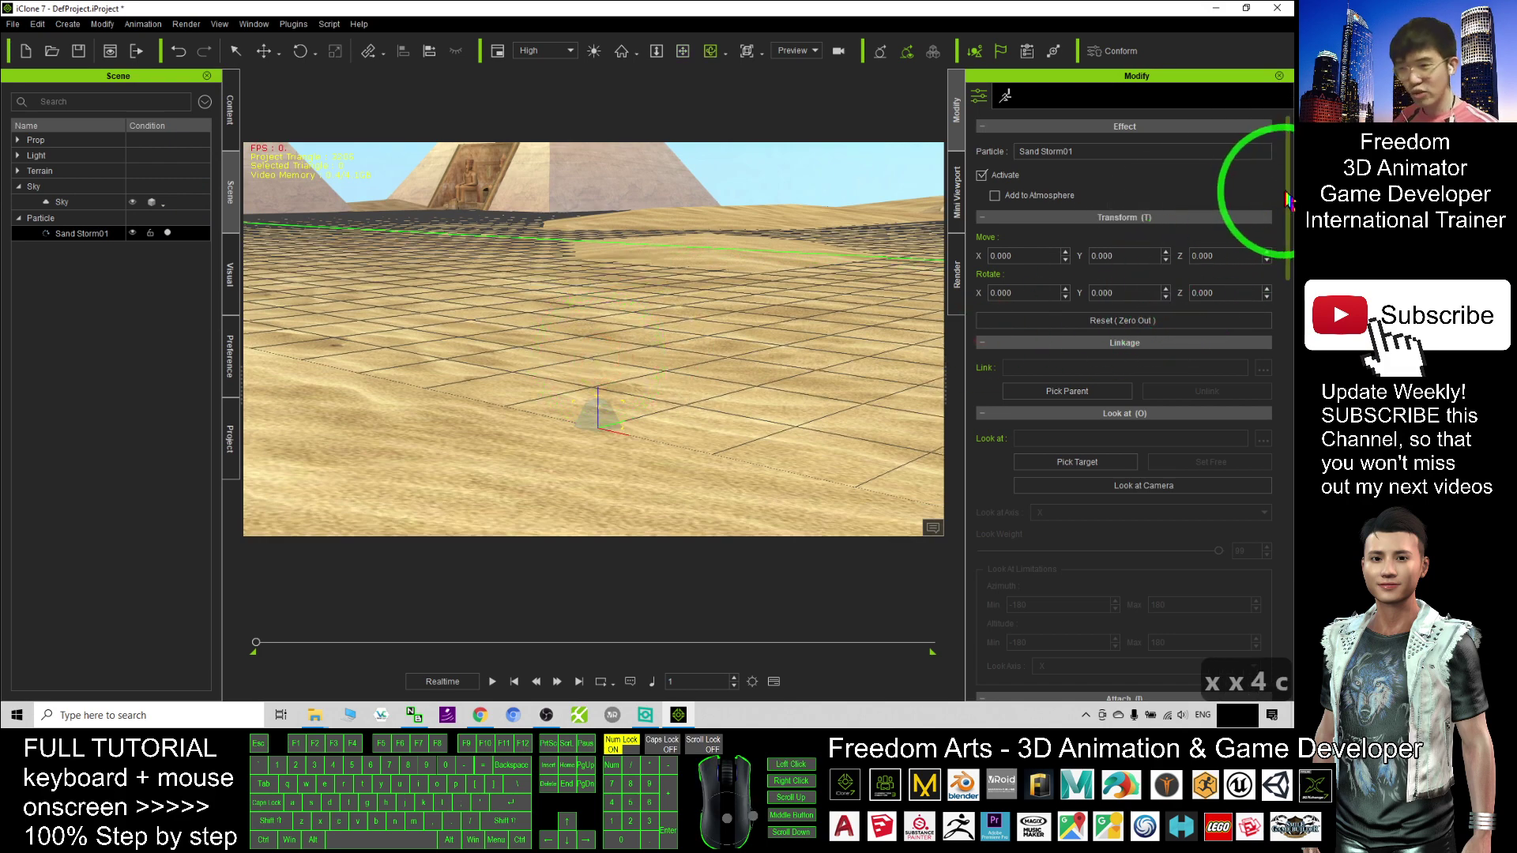
Preview the storm, try Particle Key Opacity at 30, then set it to 0
left_click_drag(1292, 200, 1290, 474)
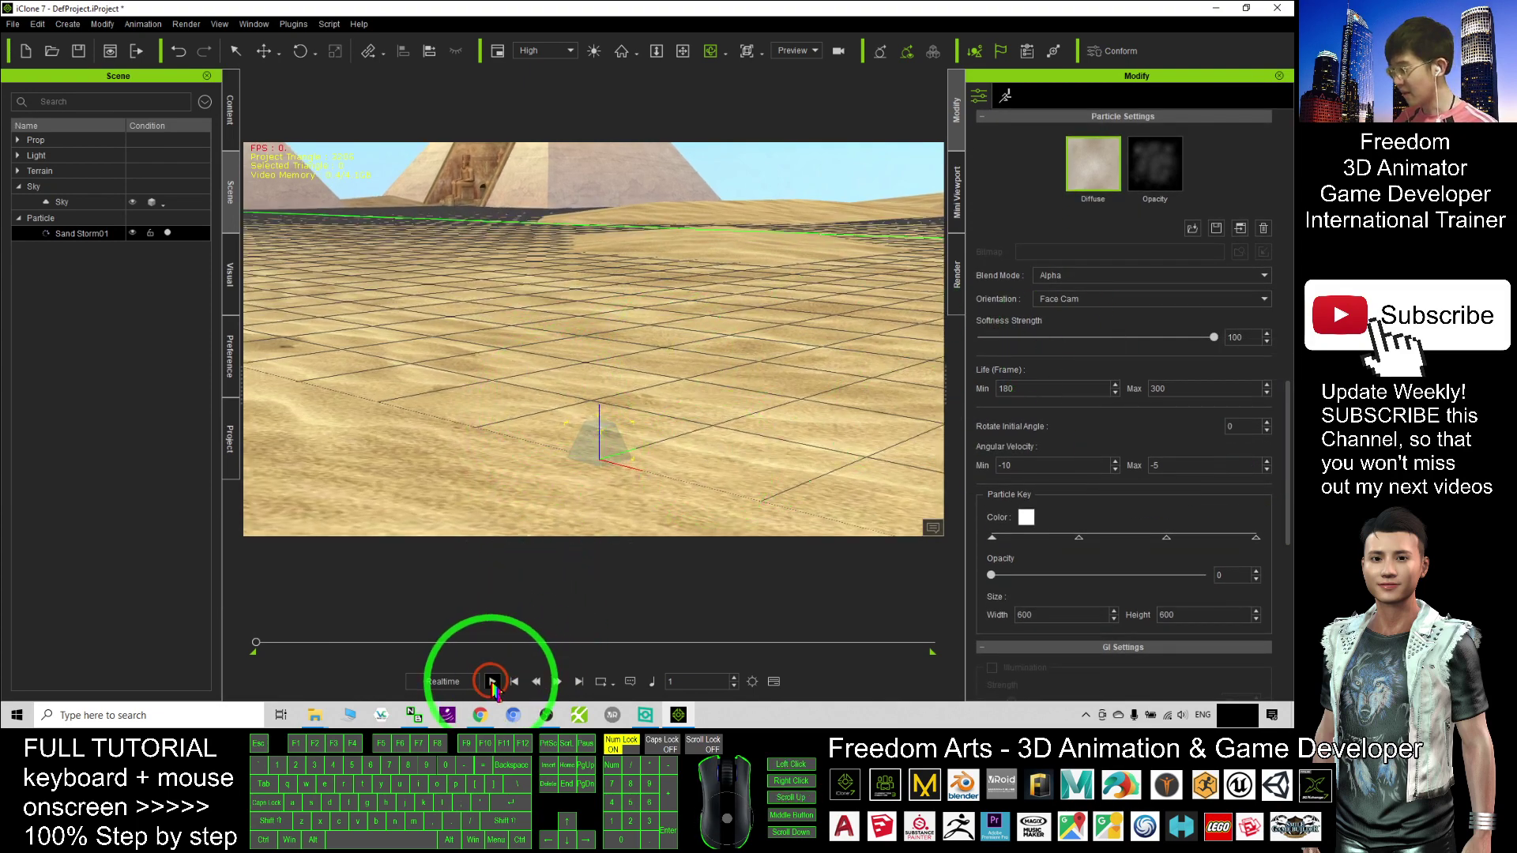
key("c")
left_click_drag(582, 448, 587, 427)
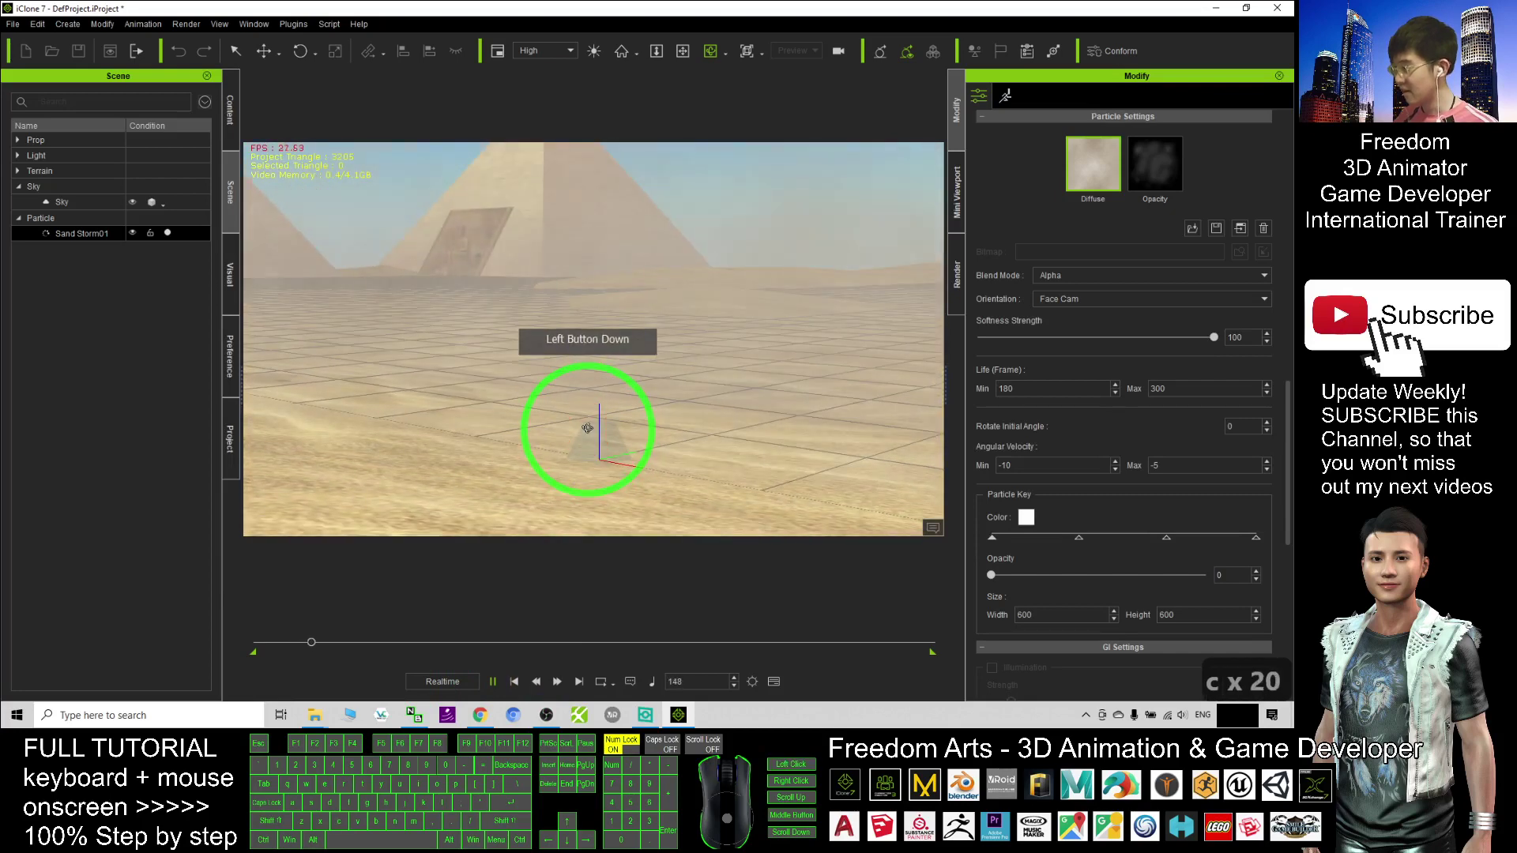
left_click(514, 682)
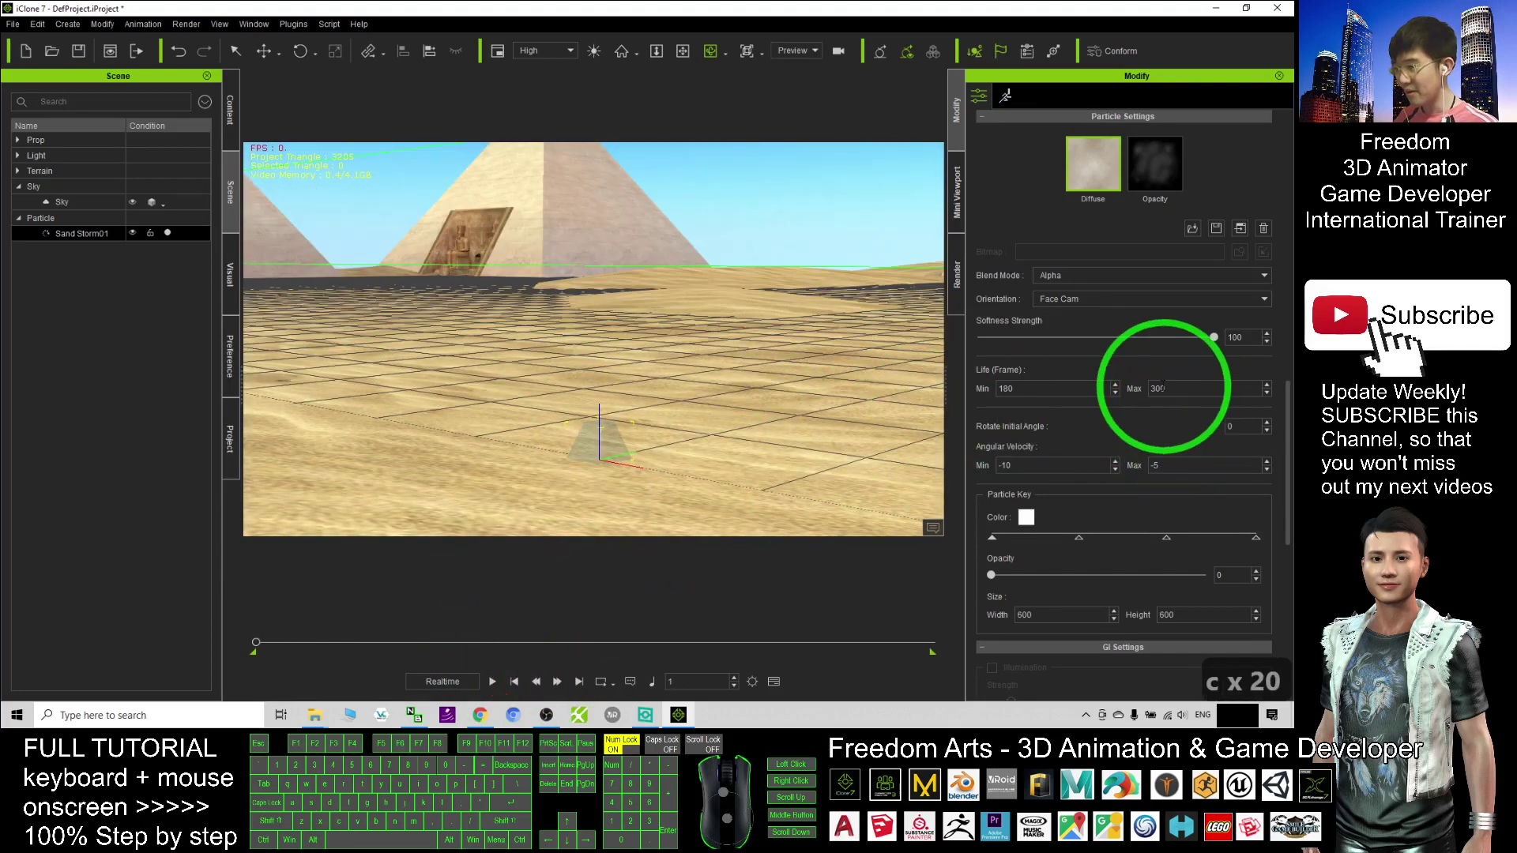
left_click_drag(992, 578, 558, 681)
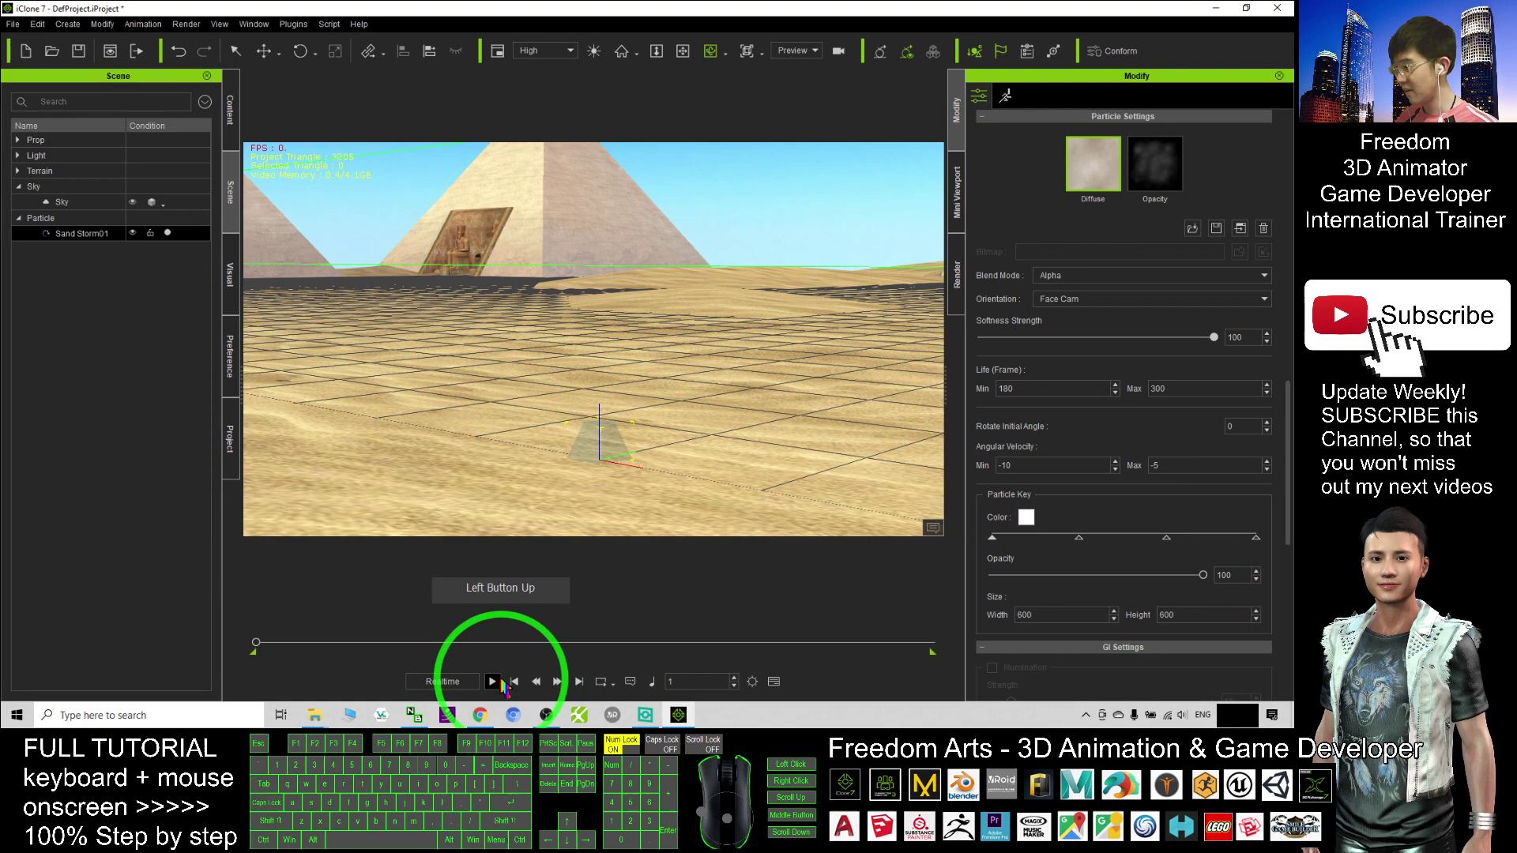
left_click(492, 681)
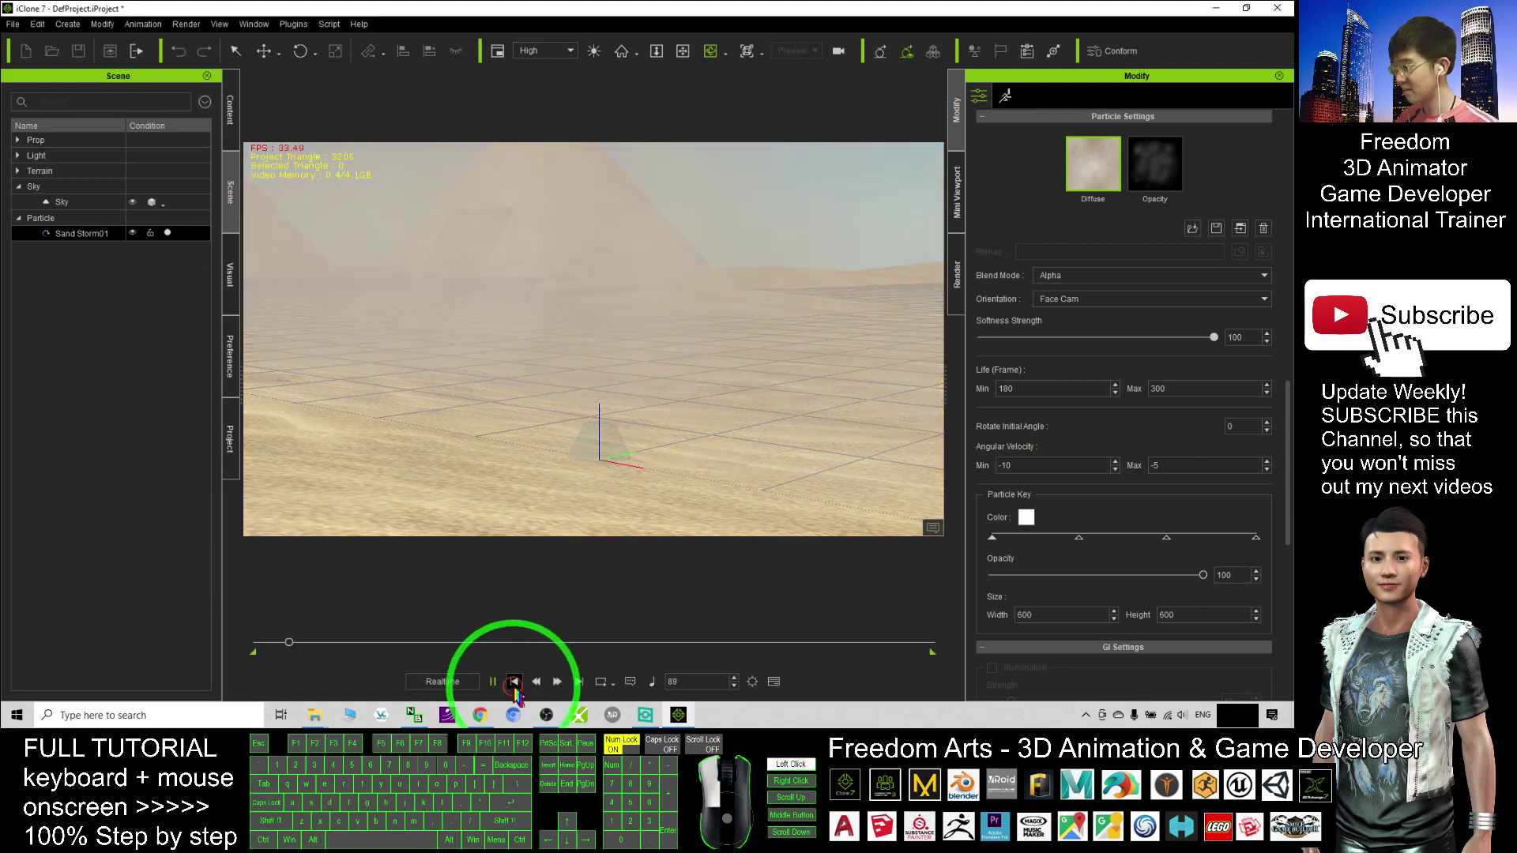
left_click(514, 681)
left_click_drag(1203, 575, 880, 562)
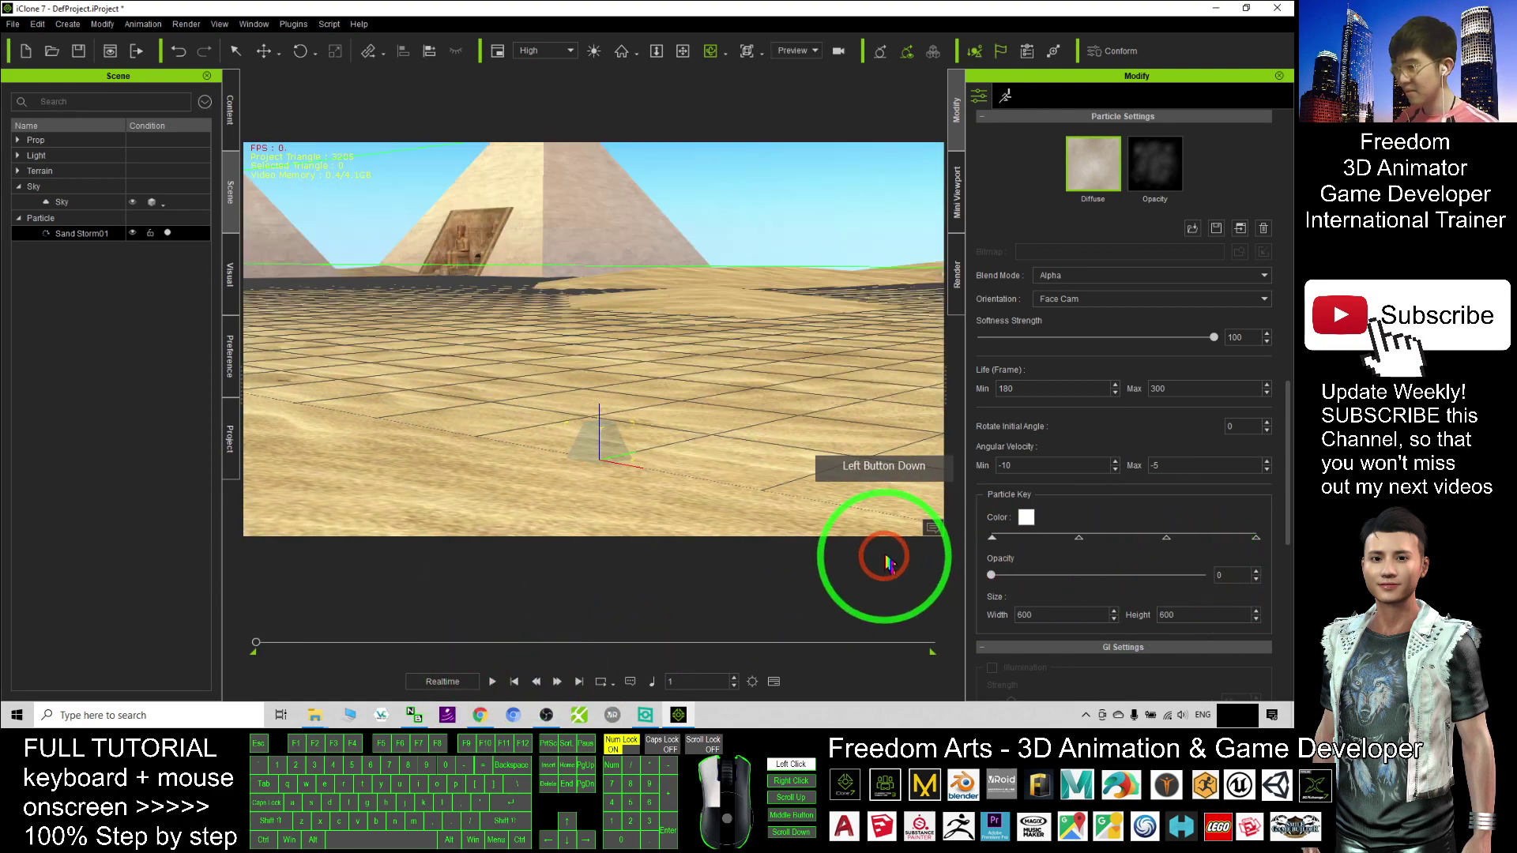
Test Softness Strength at 29, restore it to 100, and keep Orientation on Face Cam
left_click_drag(1215, 348, 1048, 342)
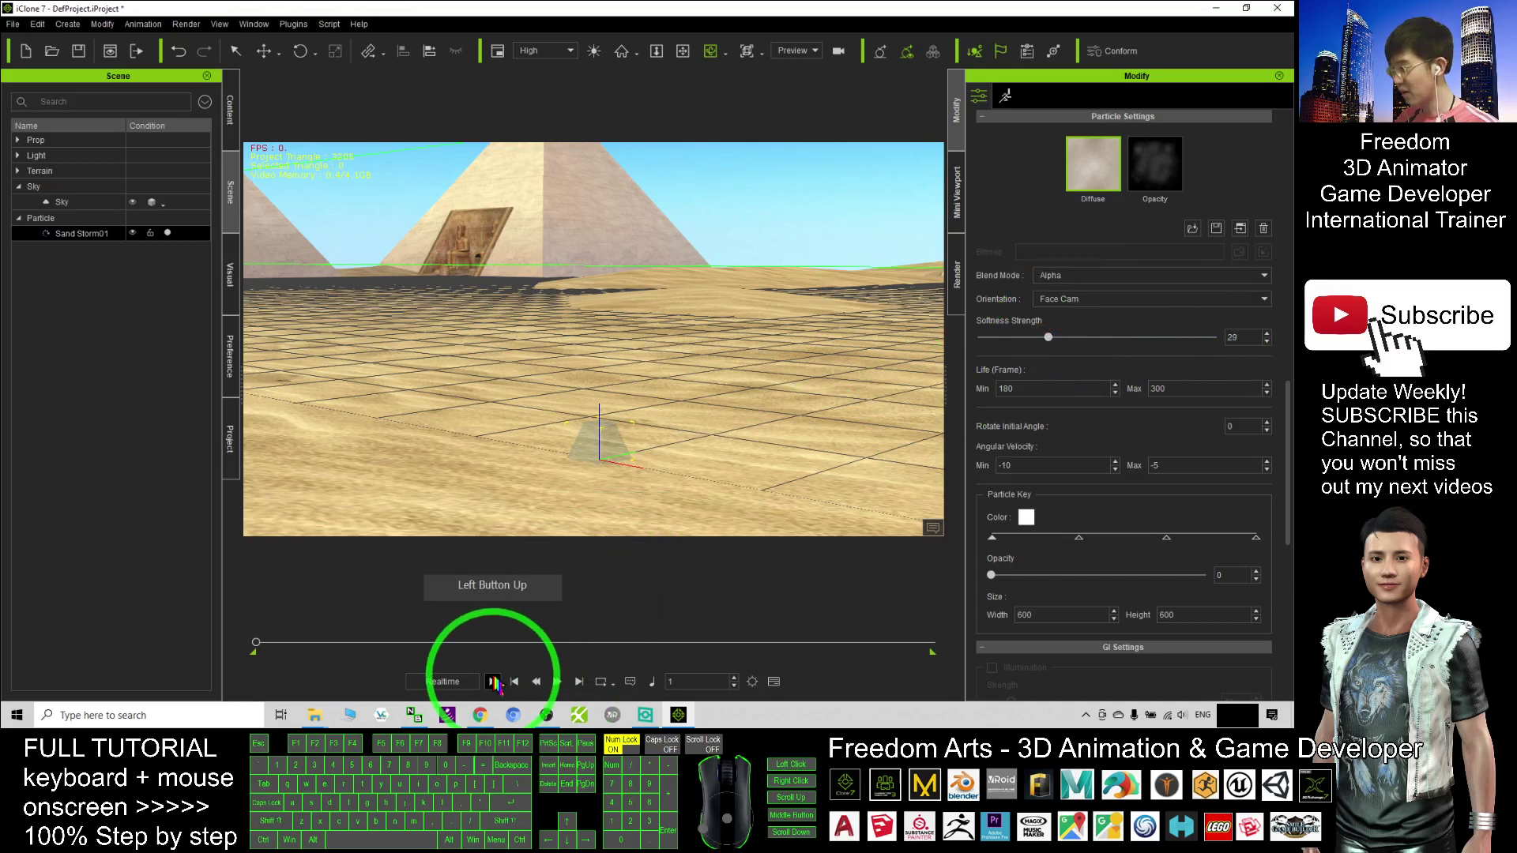
left_click(623, 419)
key("c")
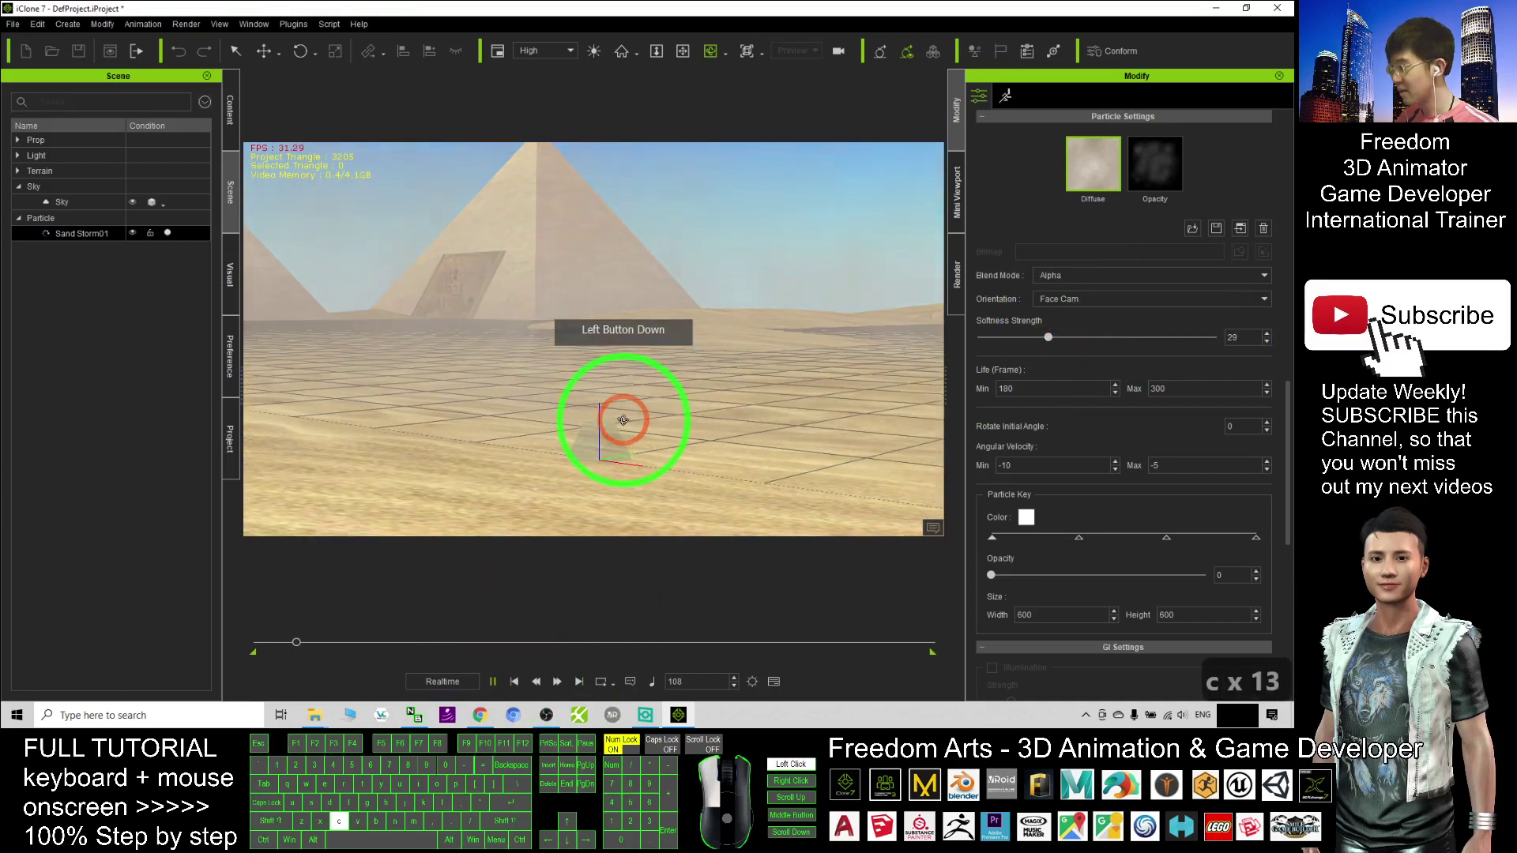
left_click(515, 681)
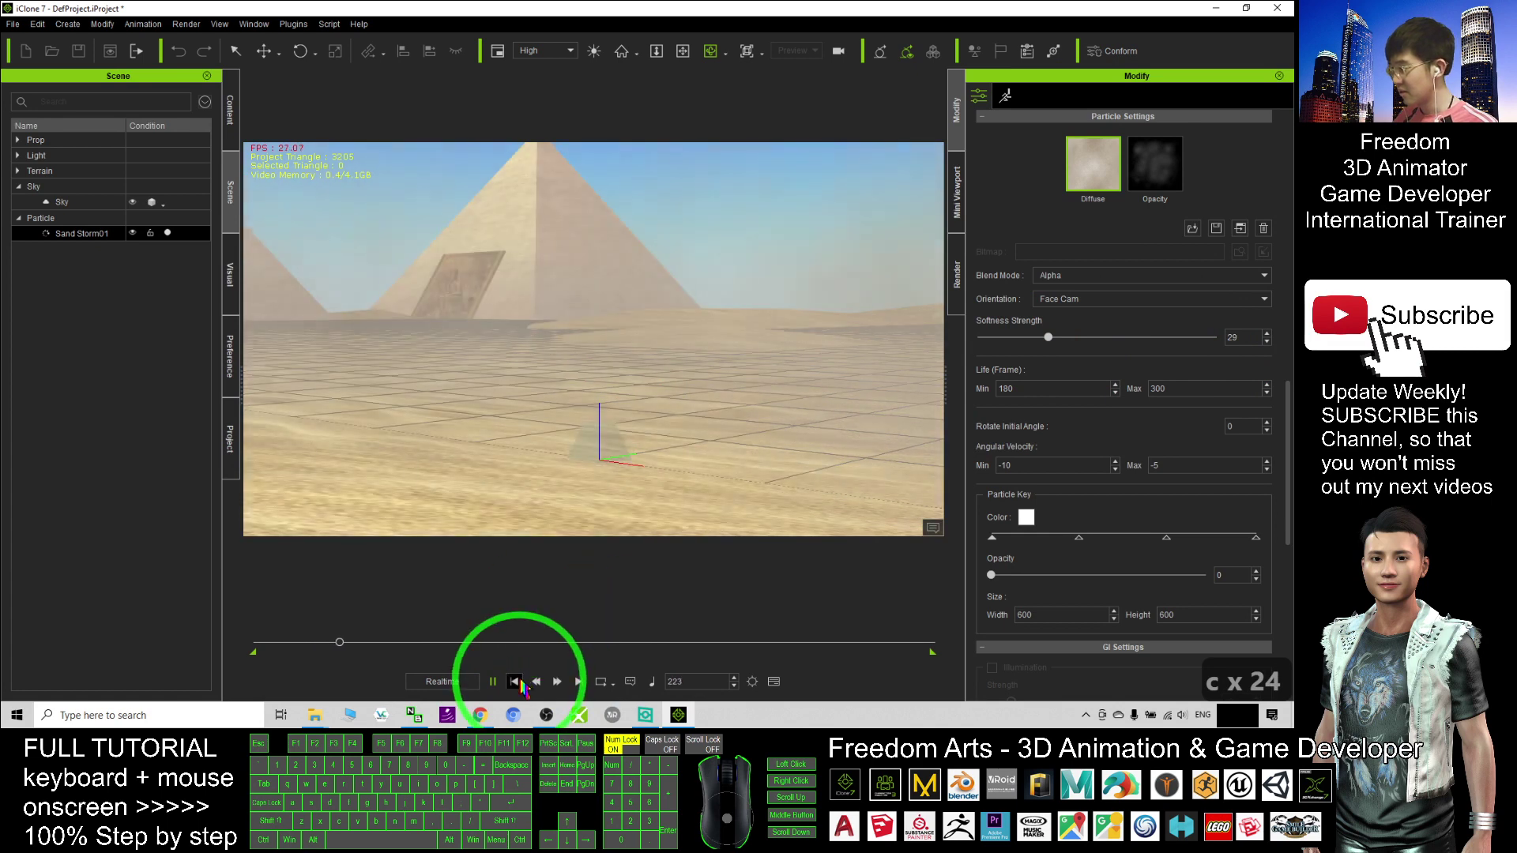
left_click(1064, 347)
left_click_drag(1057, 341, 1252, 338)
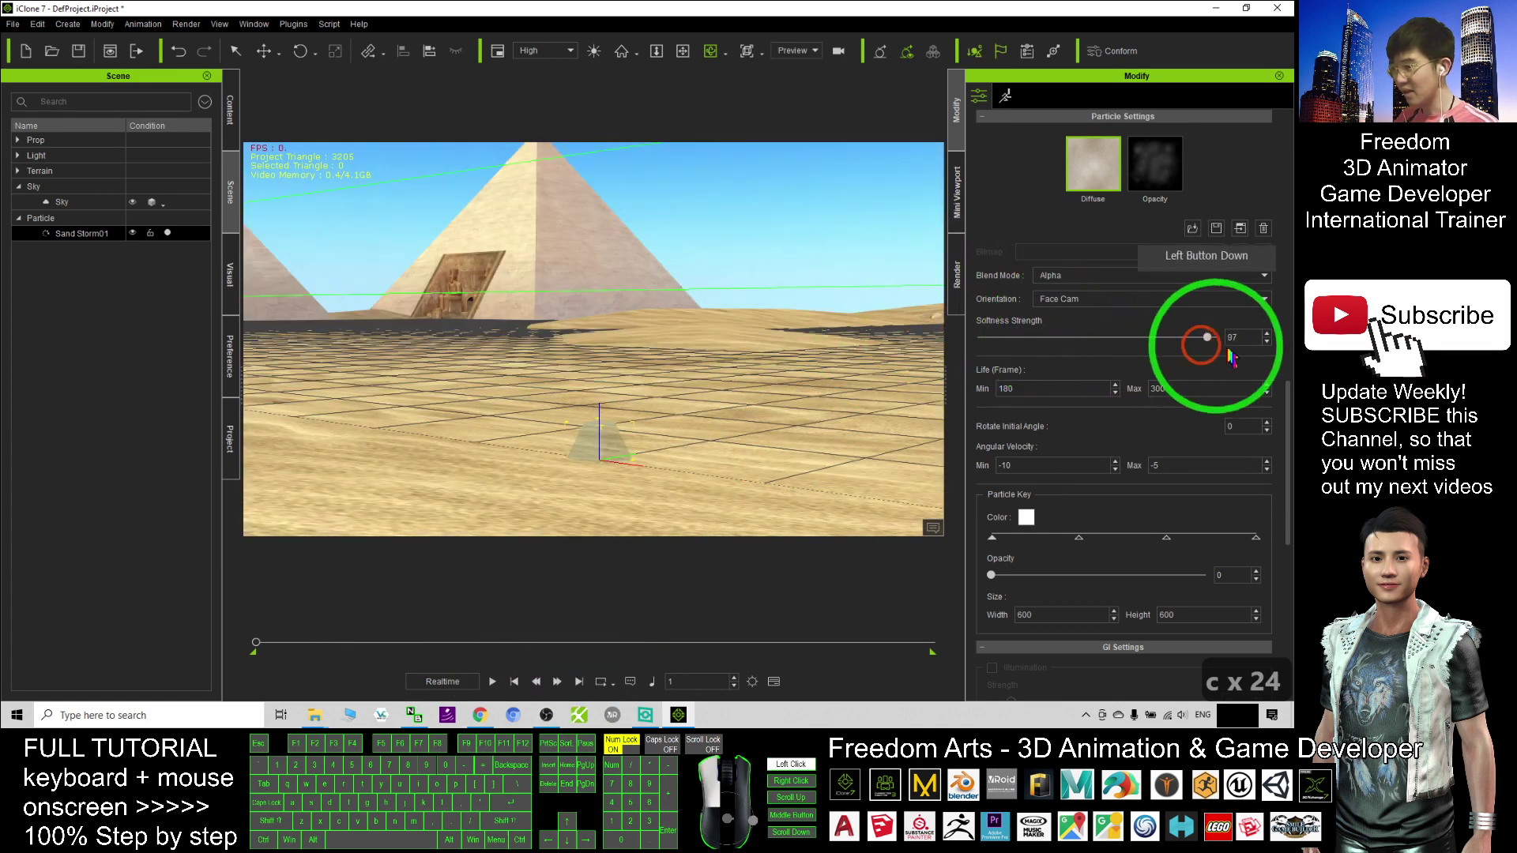
left_click(492, 683)
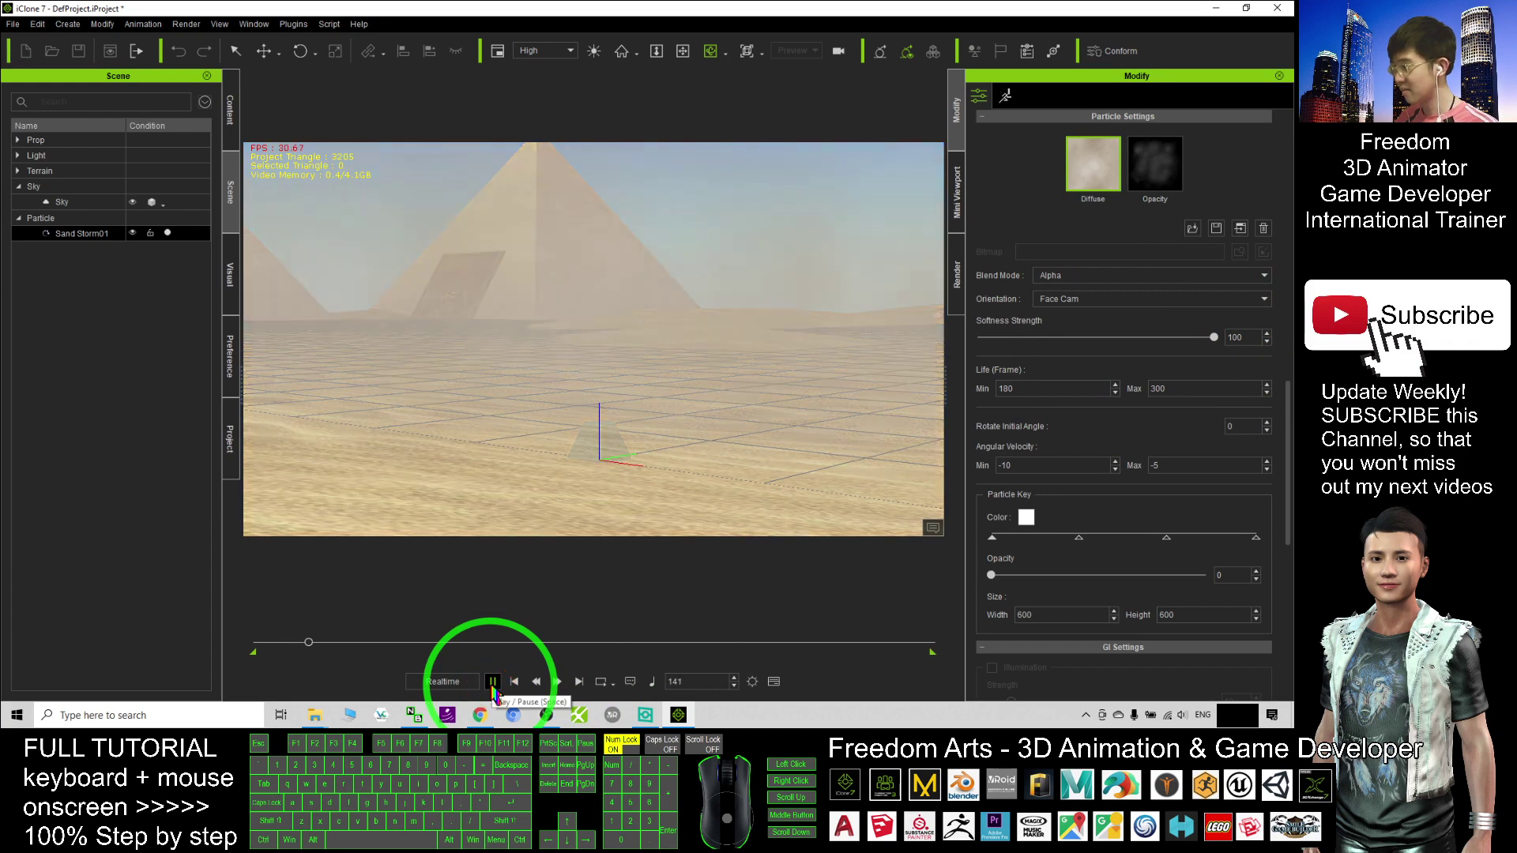
left_click(514, 682)
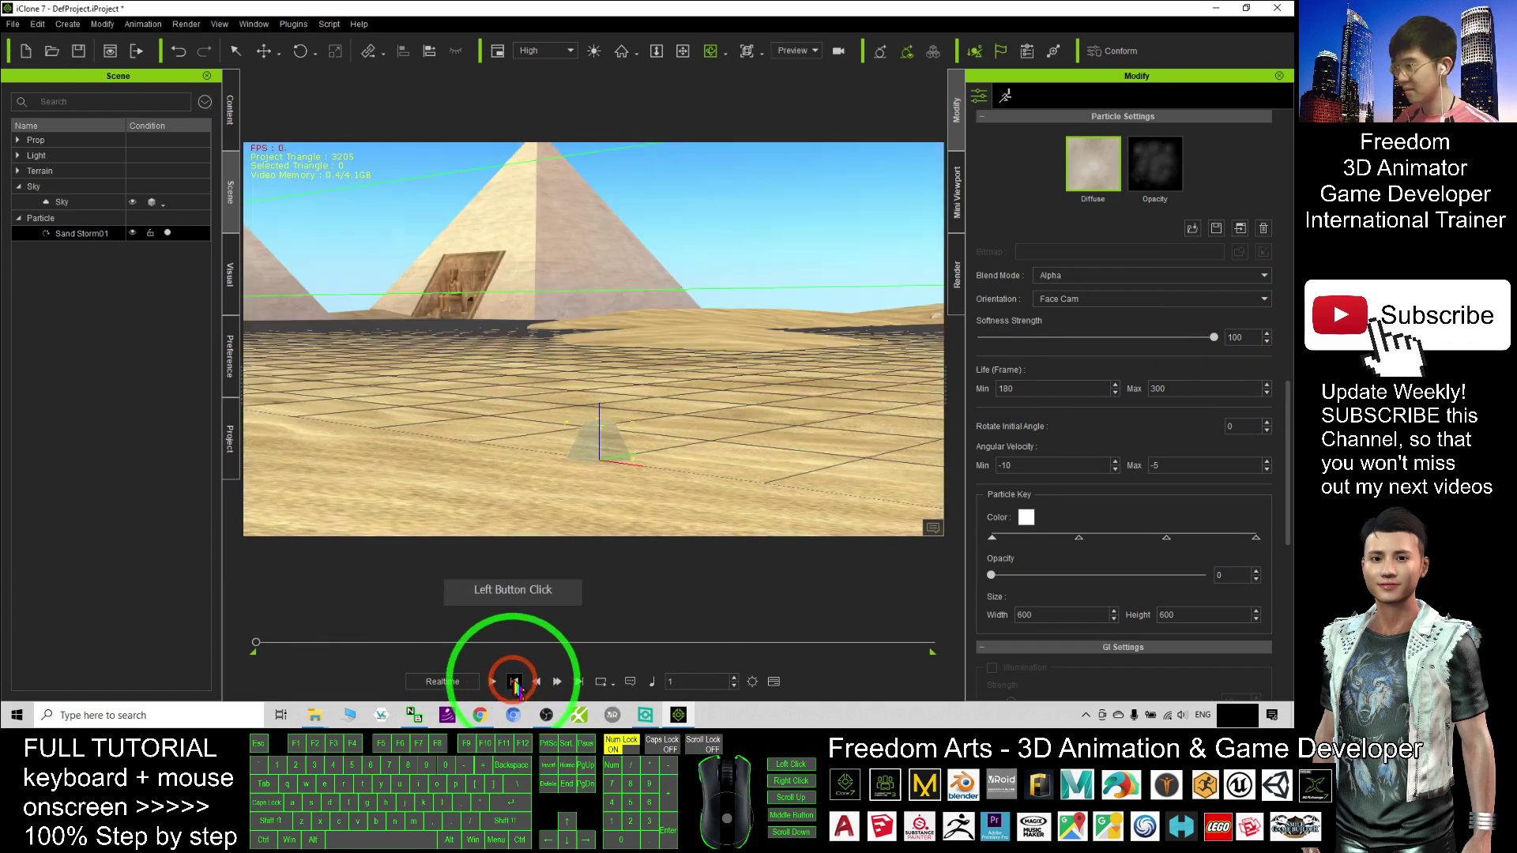
left_click(1122, 300)
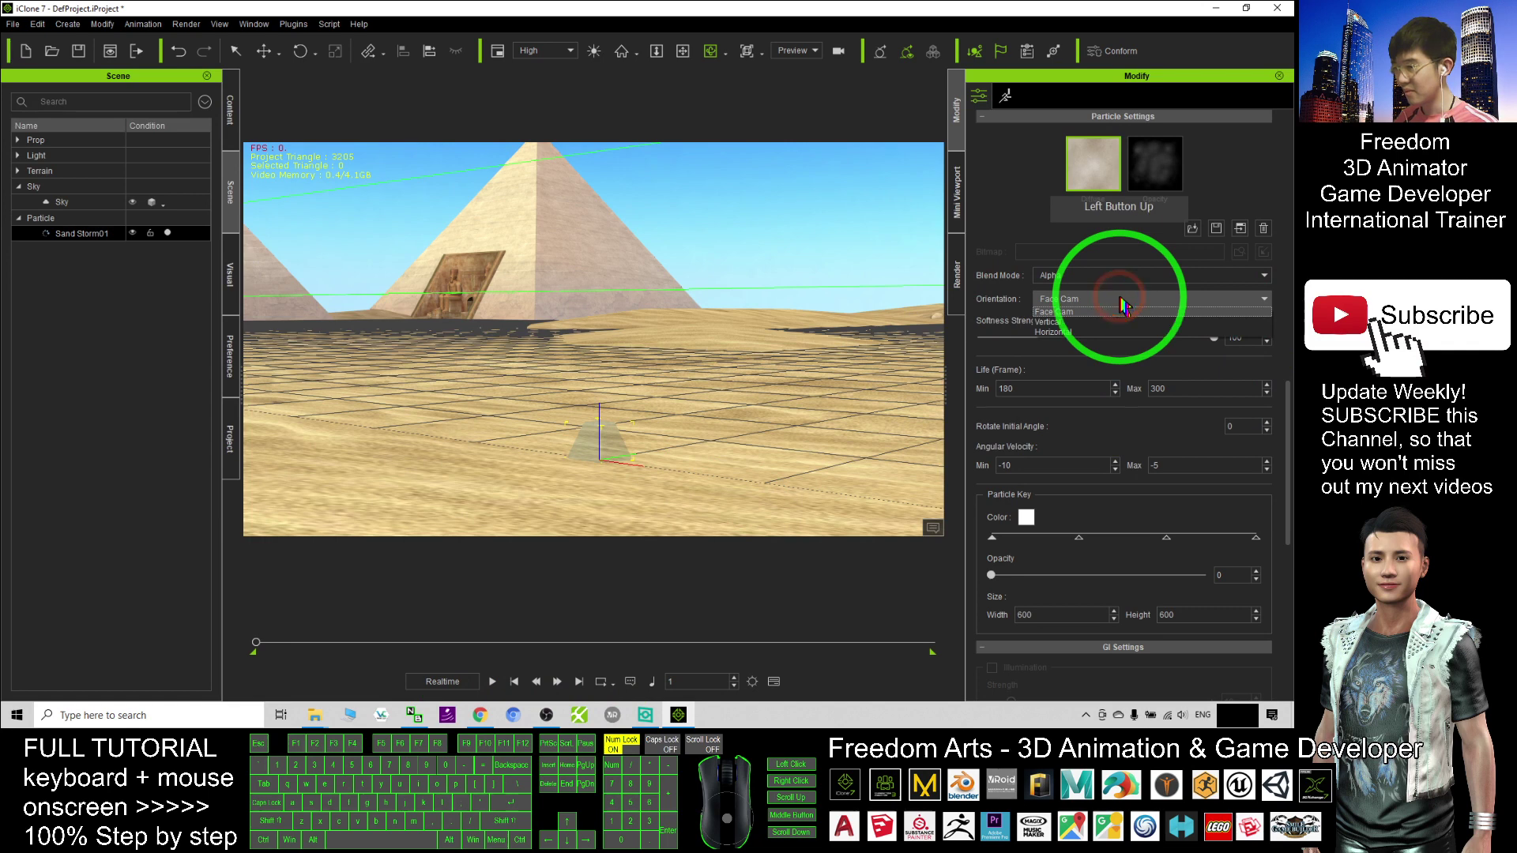
left_click(1122, 310)
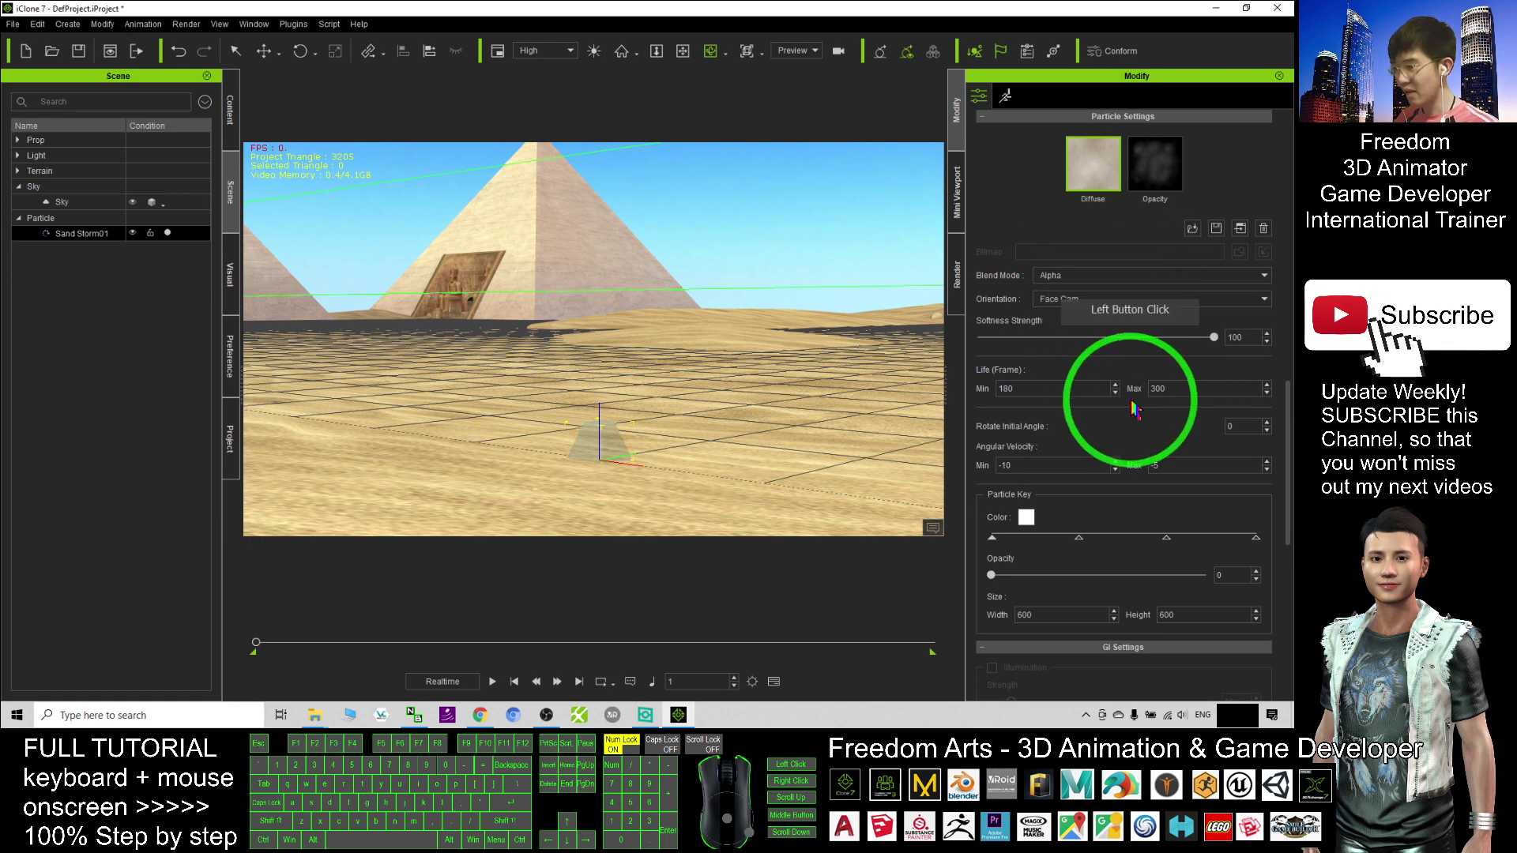
Set the Emitter Settings Emit Rate to 1000 and preview the denser sandstorm
scroll(1130, 407, "down", 3)
scroll(1134, 415, "down", 3)
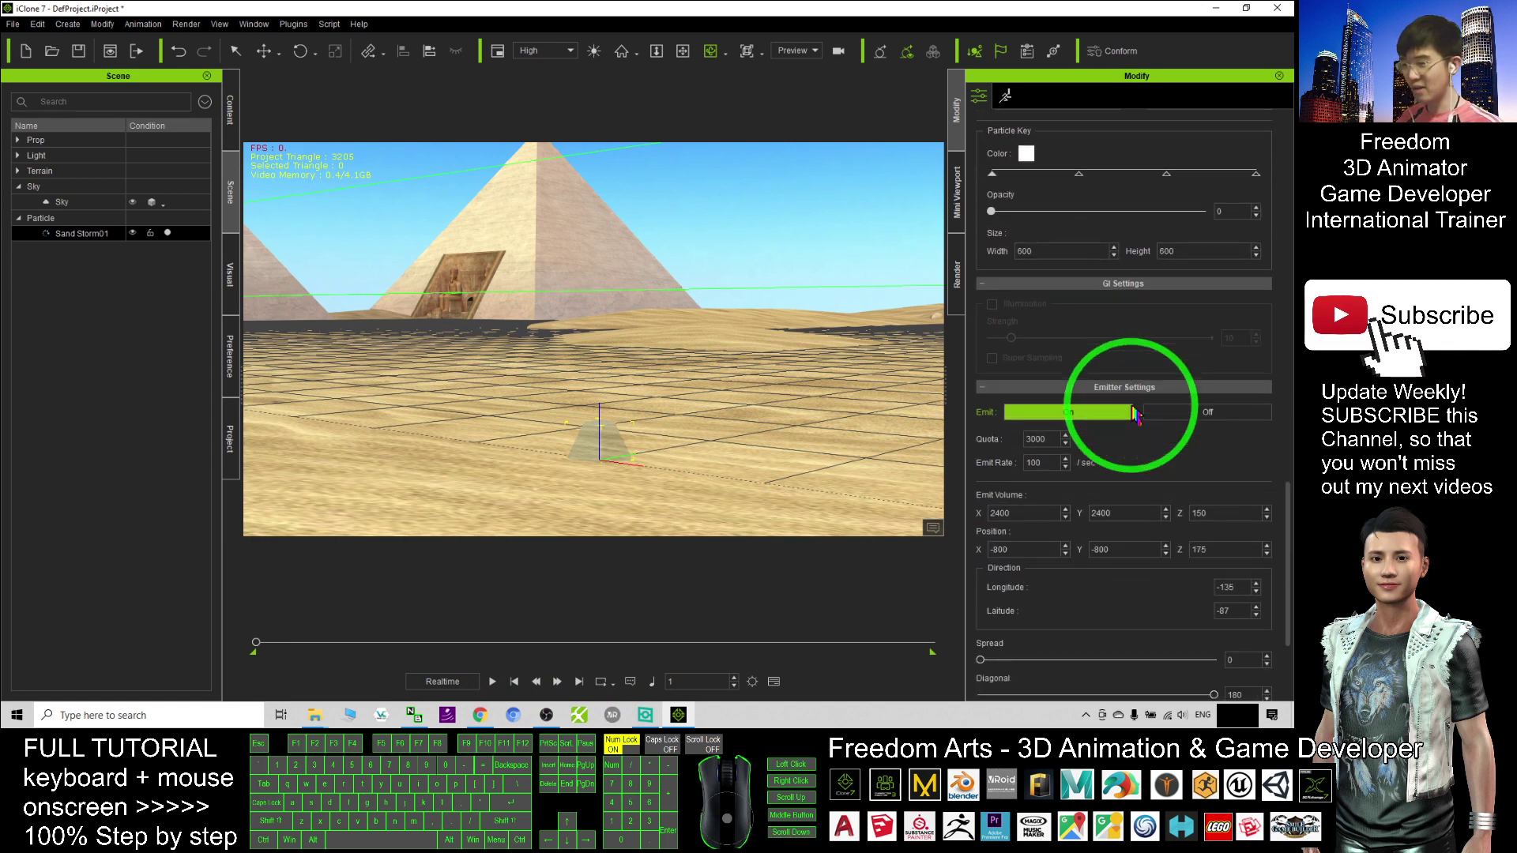
left_click_drag(647, 383, 1013, 466)
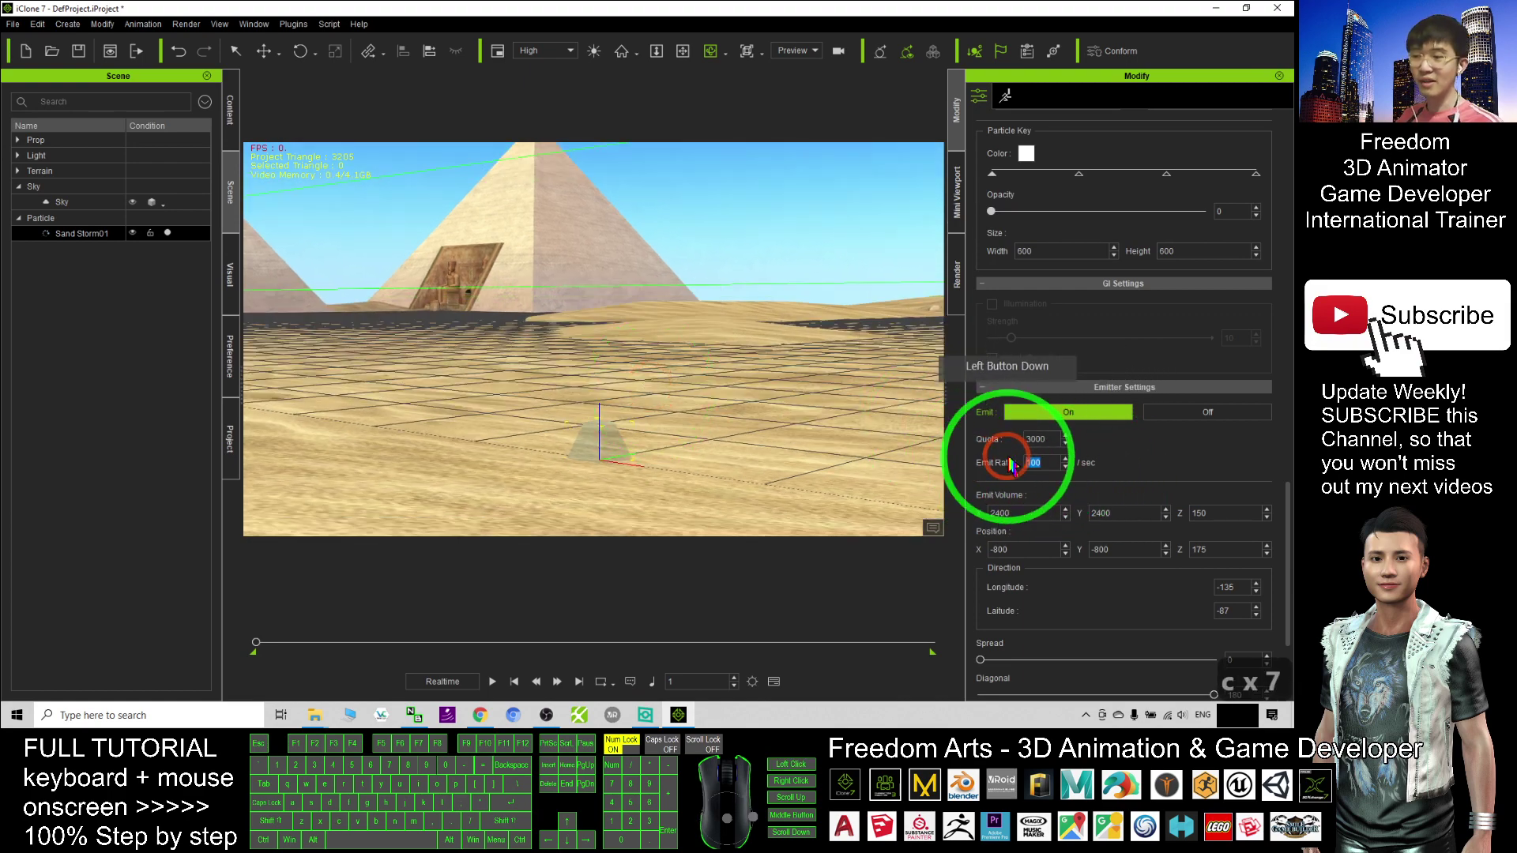
type("1000")
key("Return")
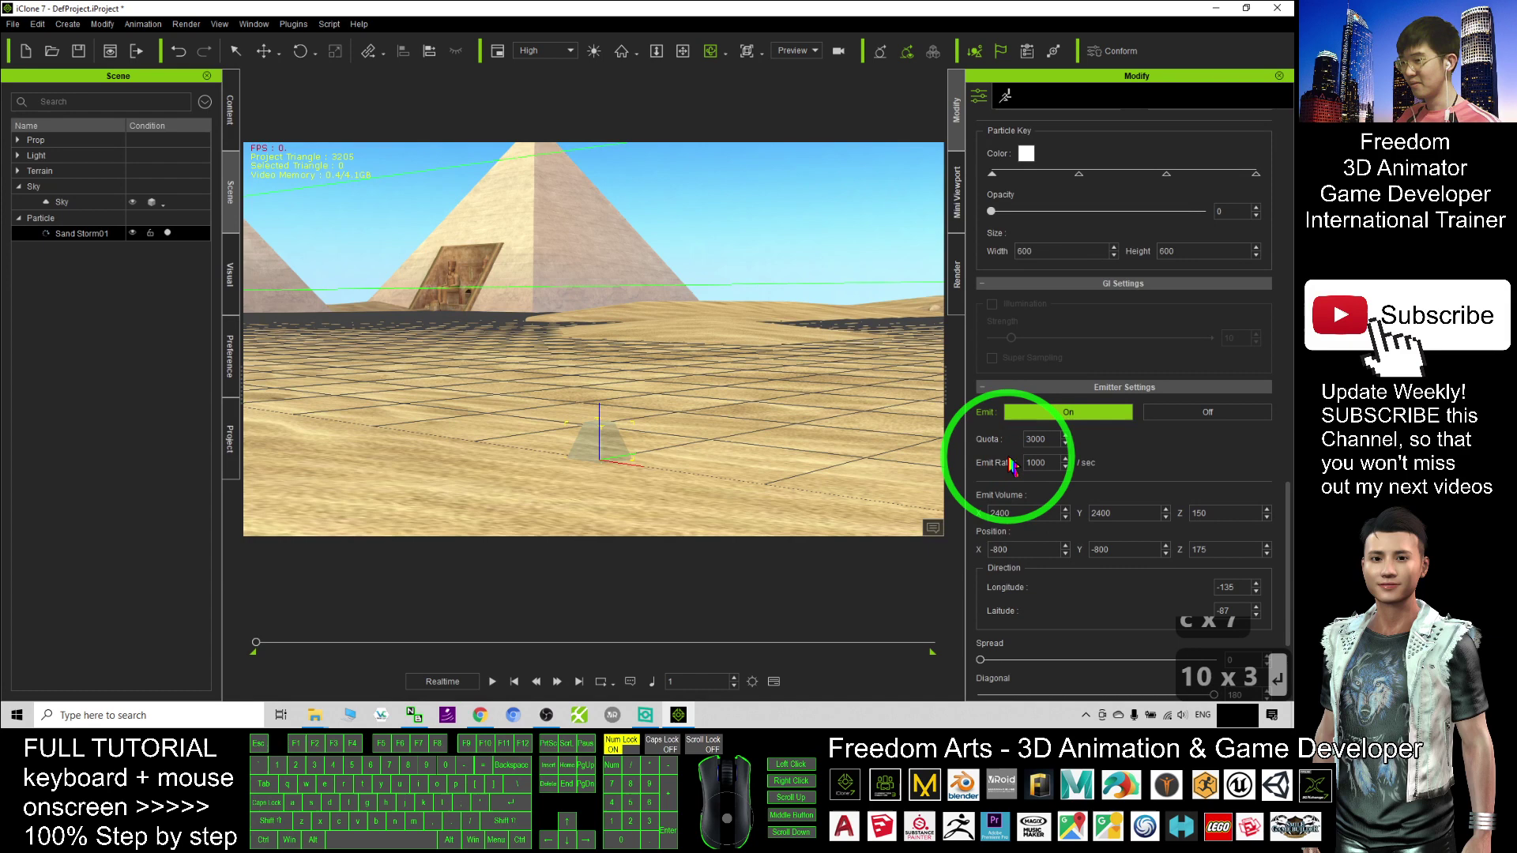
left_click(492, 682)
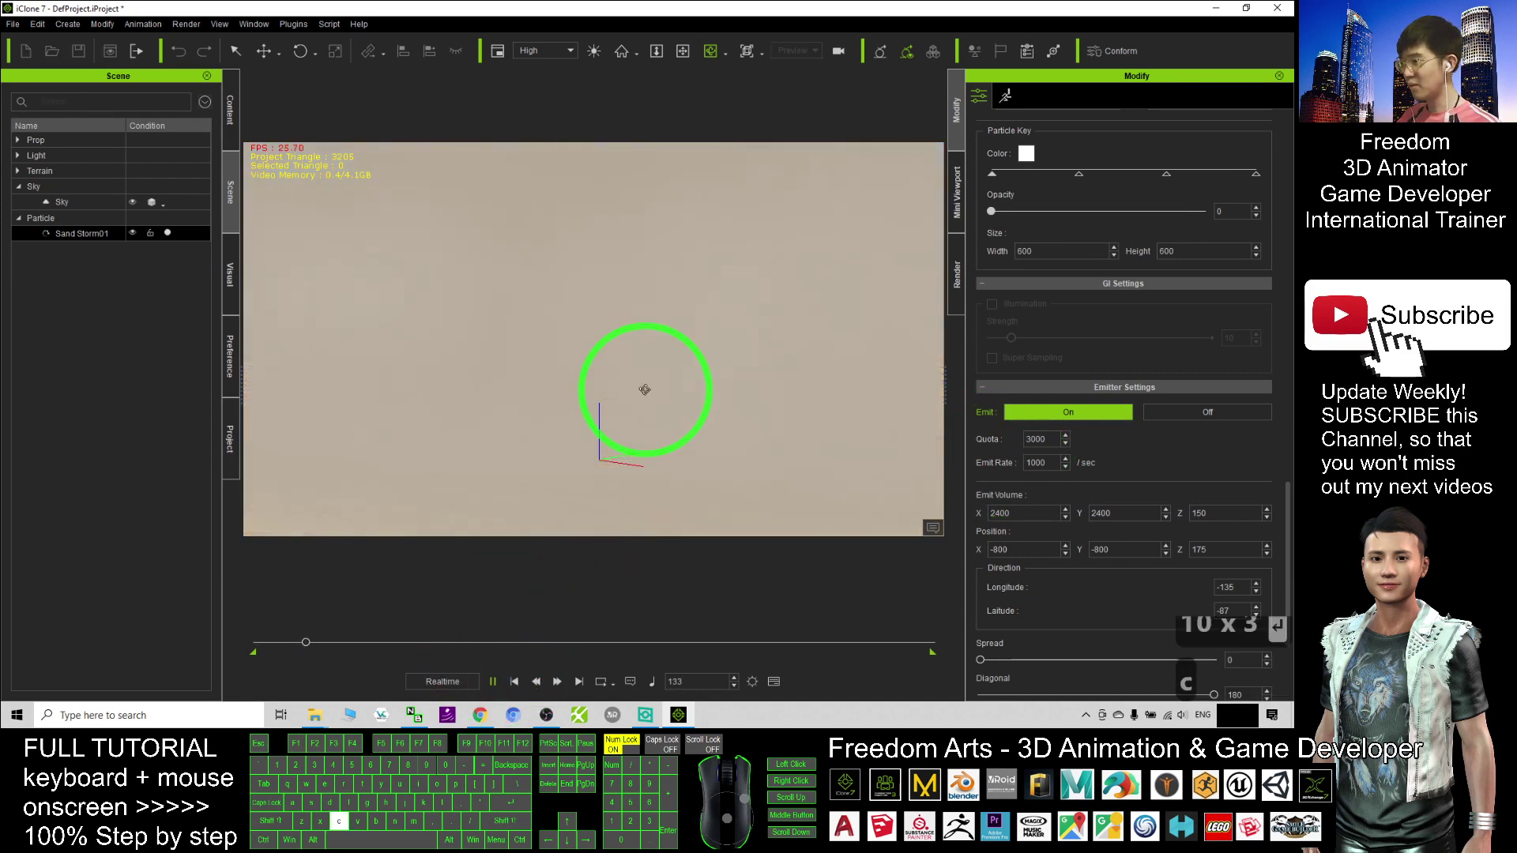
left_click(642, 425)
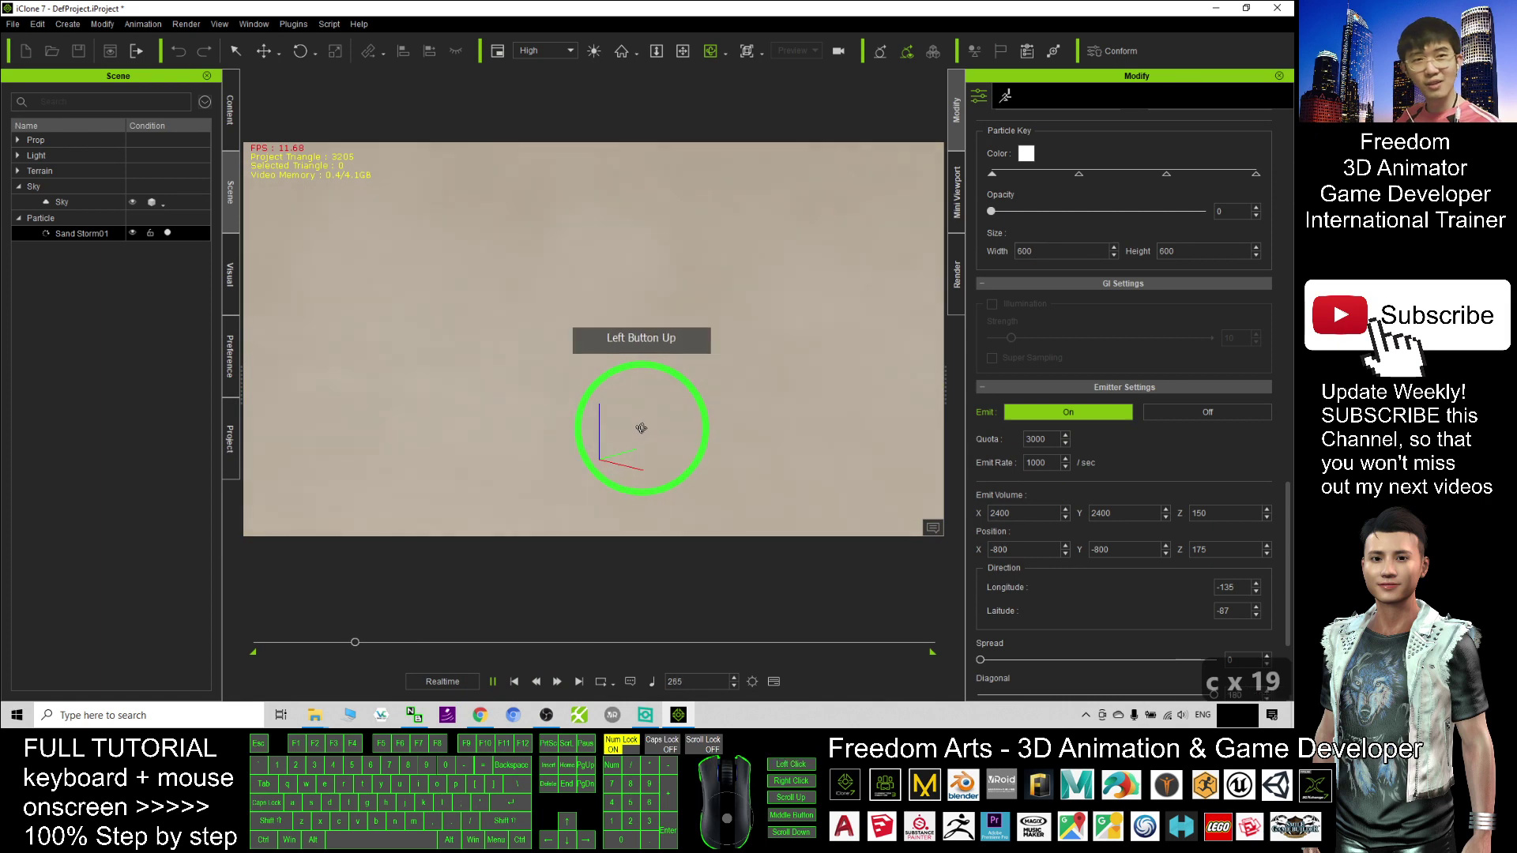
left_click(514, 681)
Change Emit Rate to 50 and replay while orbiting to preview the lighter storm
left_click_drag(1042, 462, 910, 445)
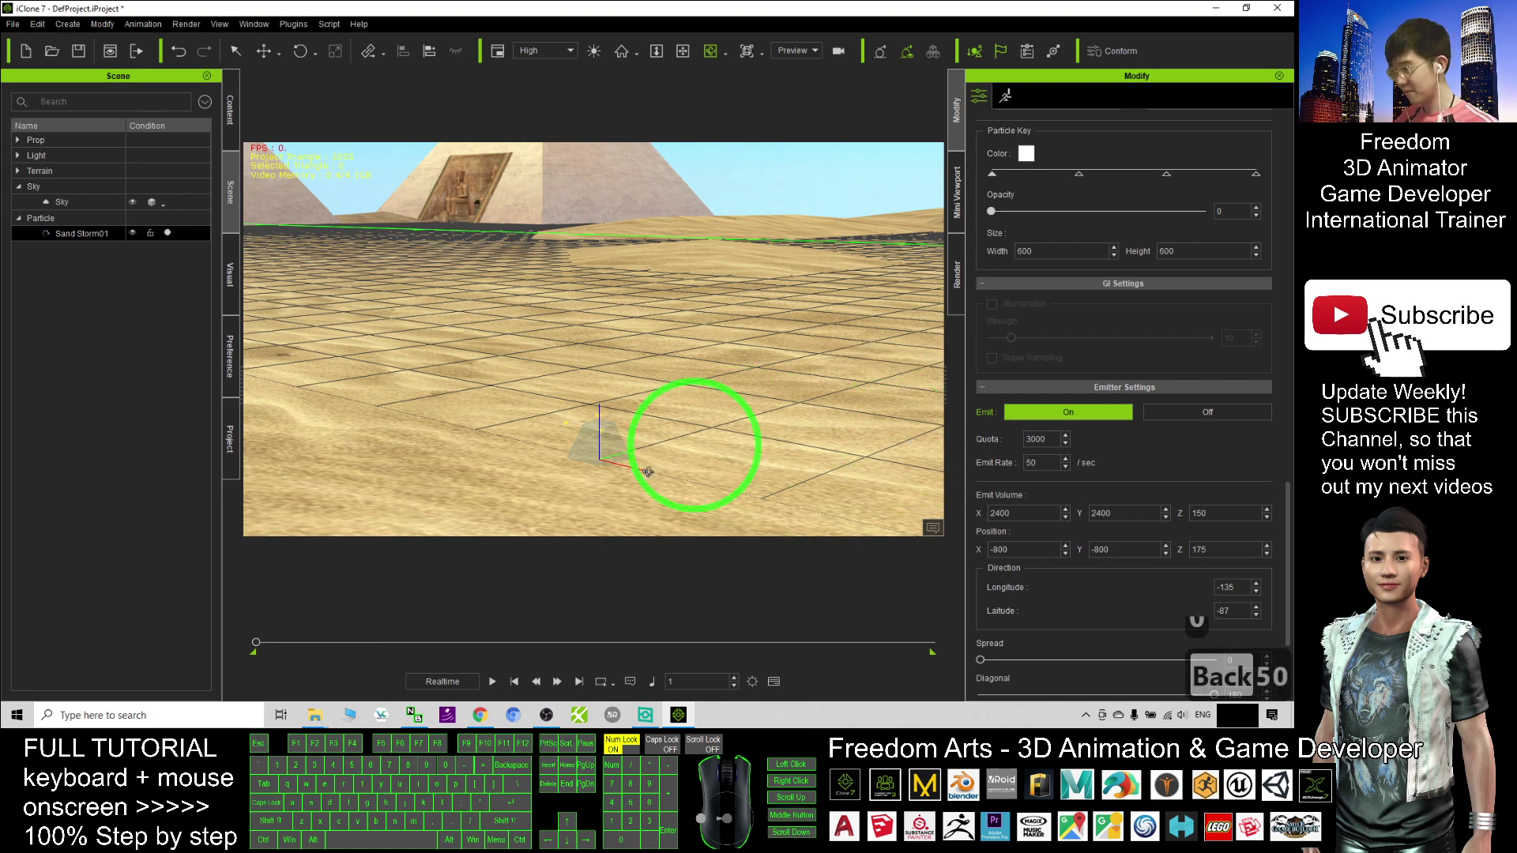
key("Return")
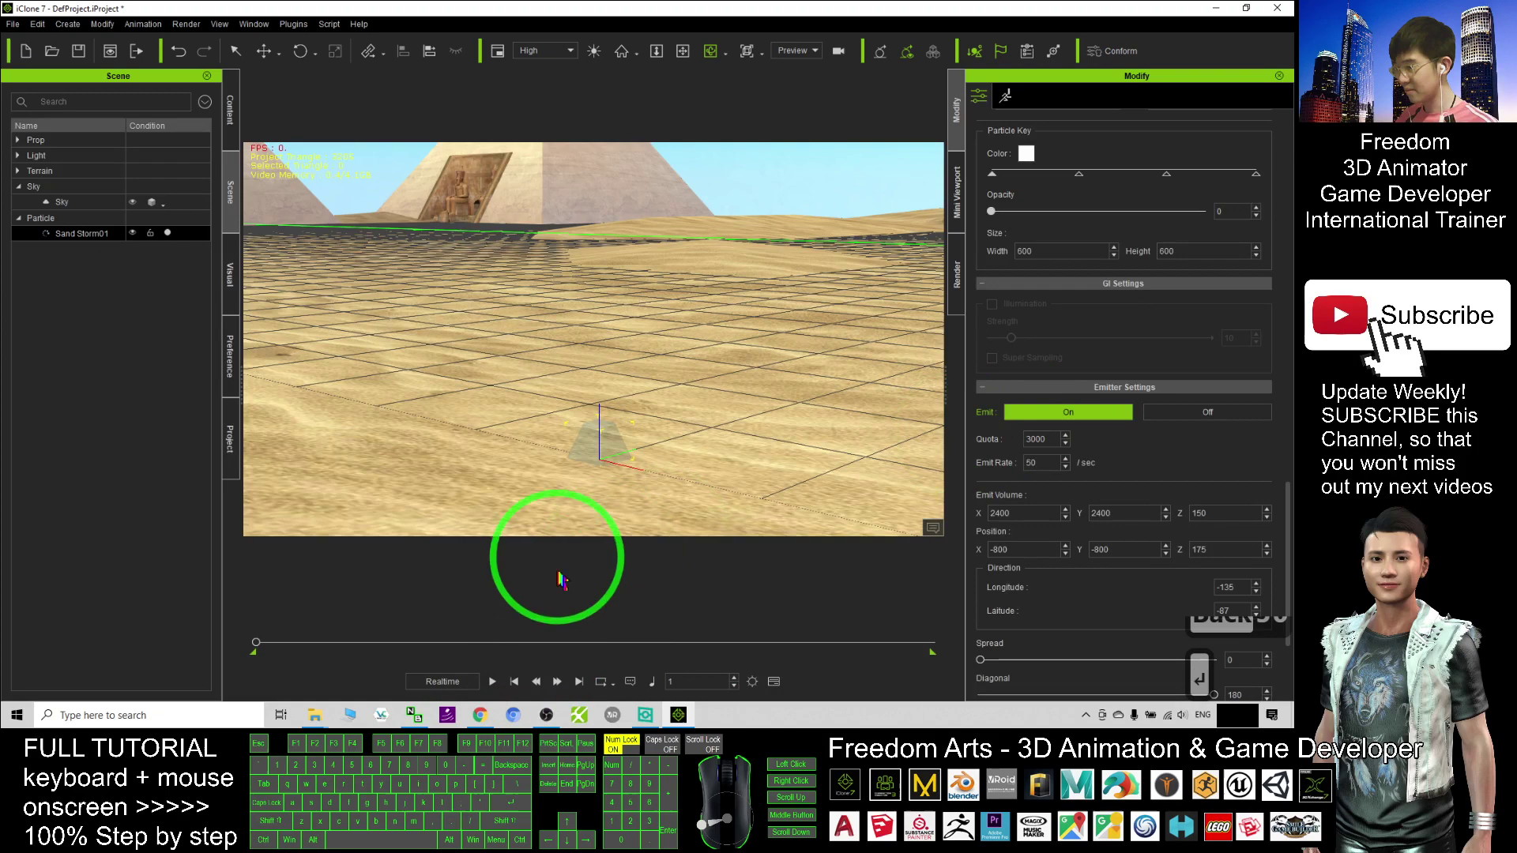
left_click(493, 682)
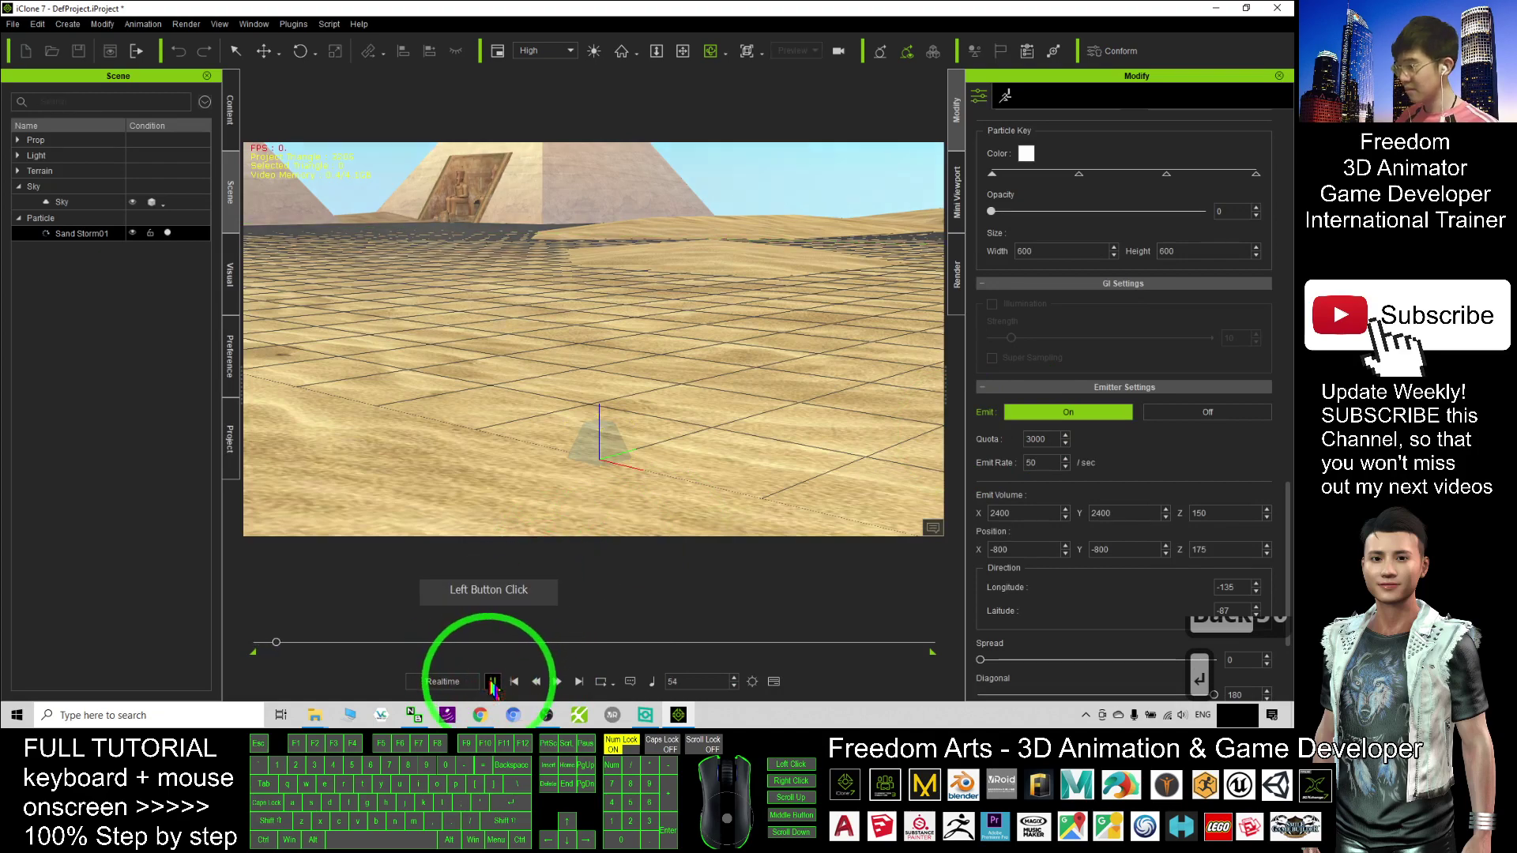
left_click(601, 431)
key("c")
key("c")
key("c")
key("c")
key("c")
key("c")
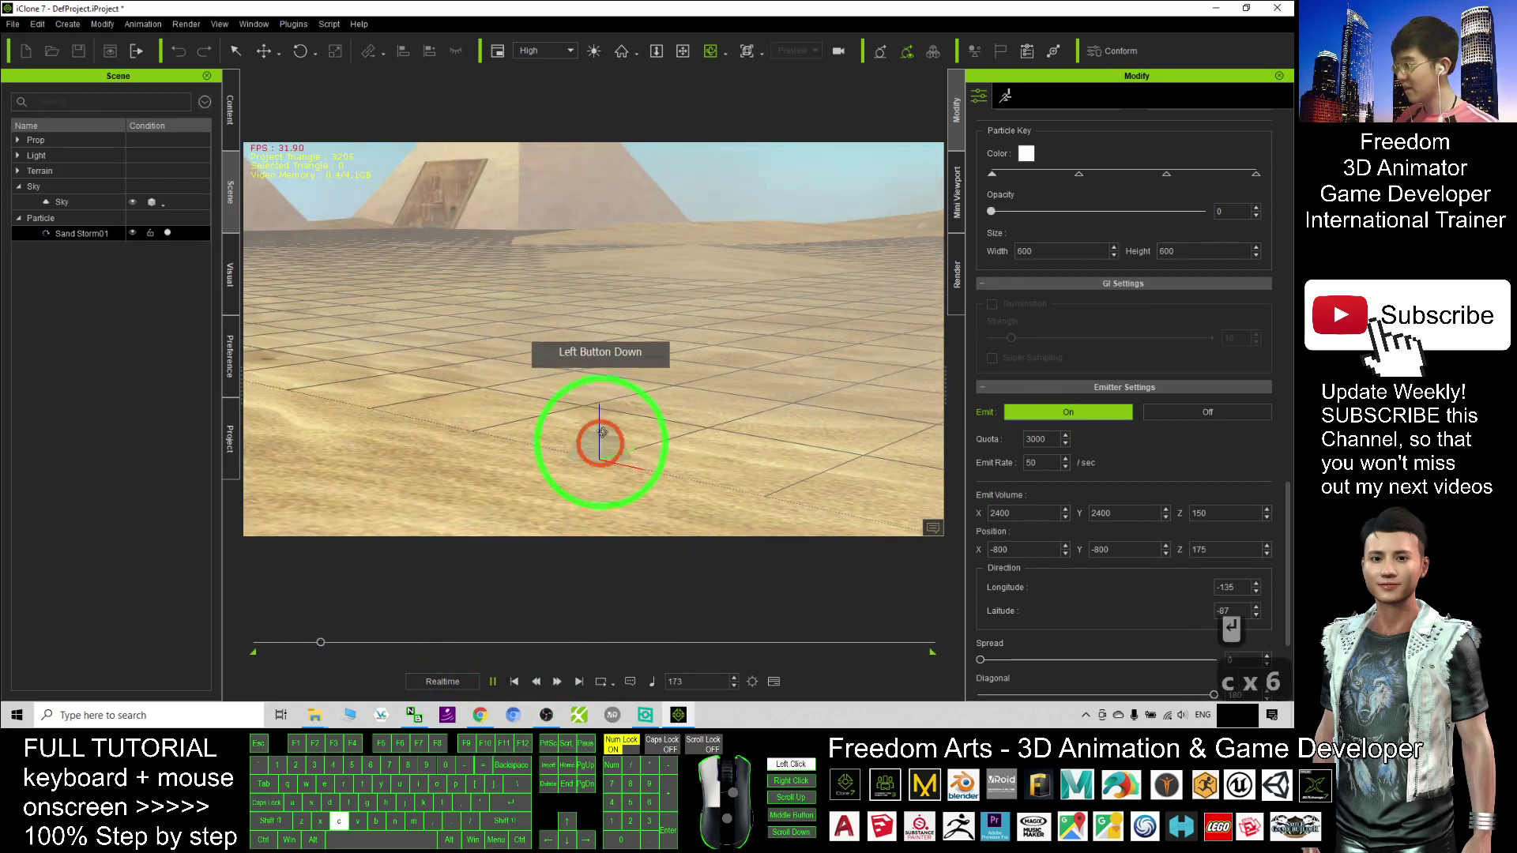
left_click_drag(602, 432, 518, 684)
Replay the 50-per-second sandstorm while turning the camera toward the pyramids
left_click(515, 681)
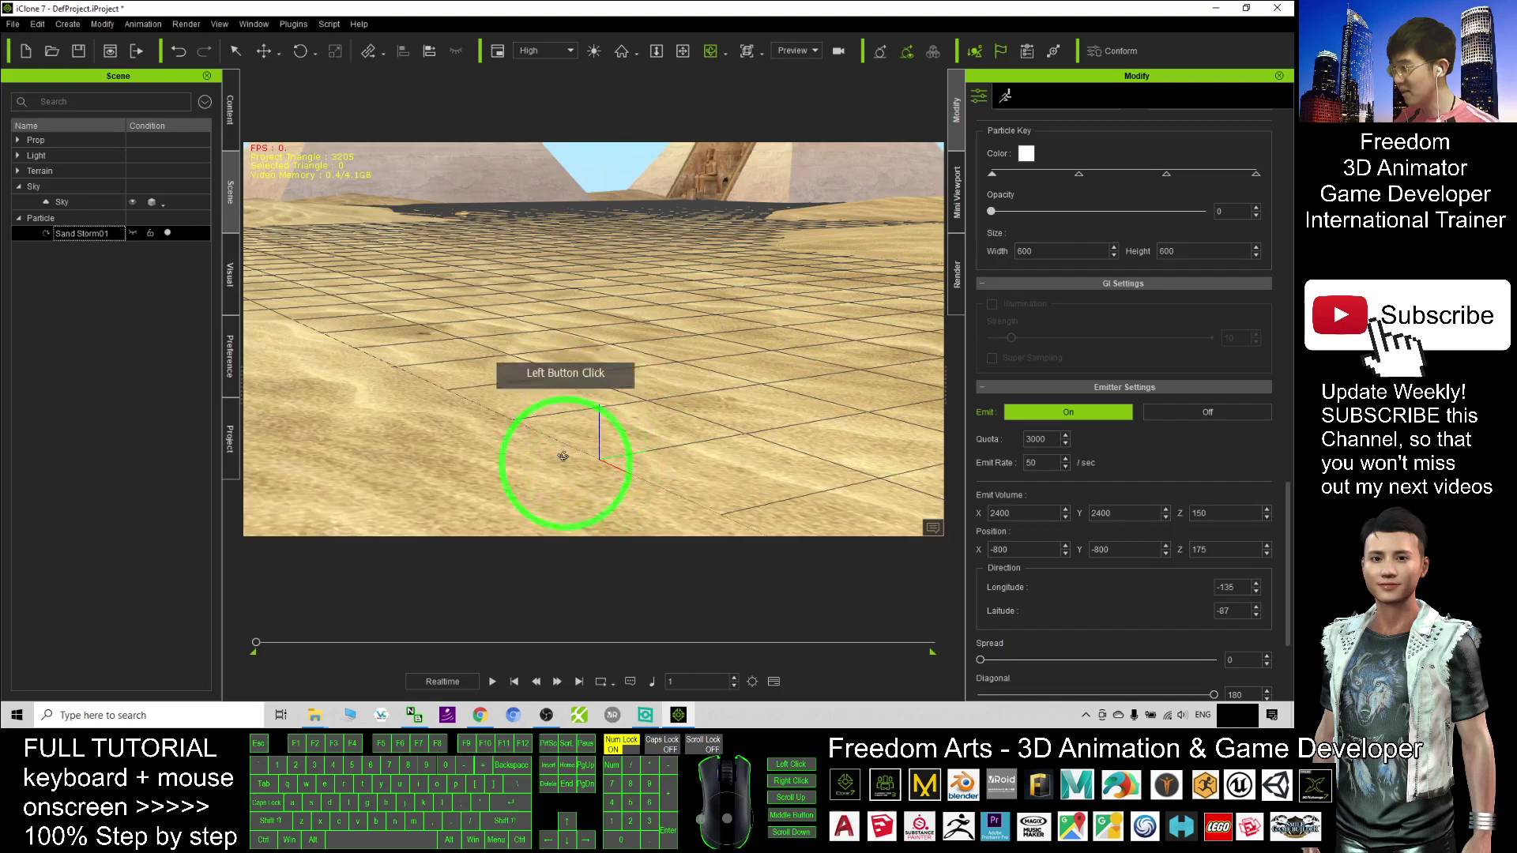
left_click_drag(607, 459, 525, 502)
left_click(492, 681)
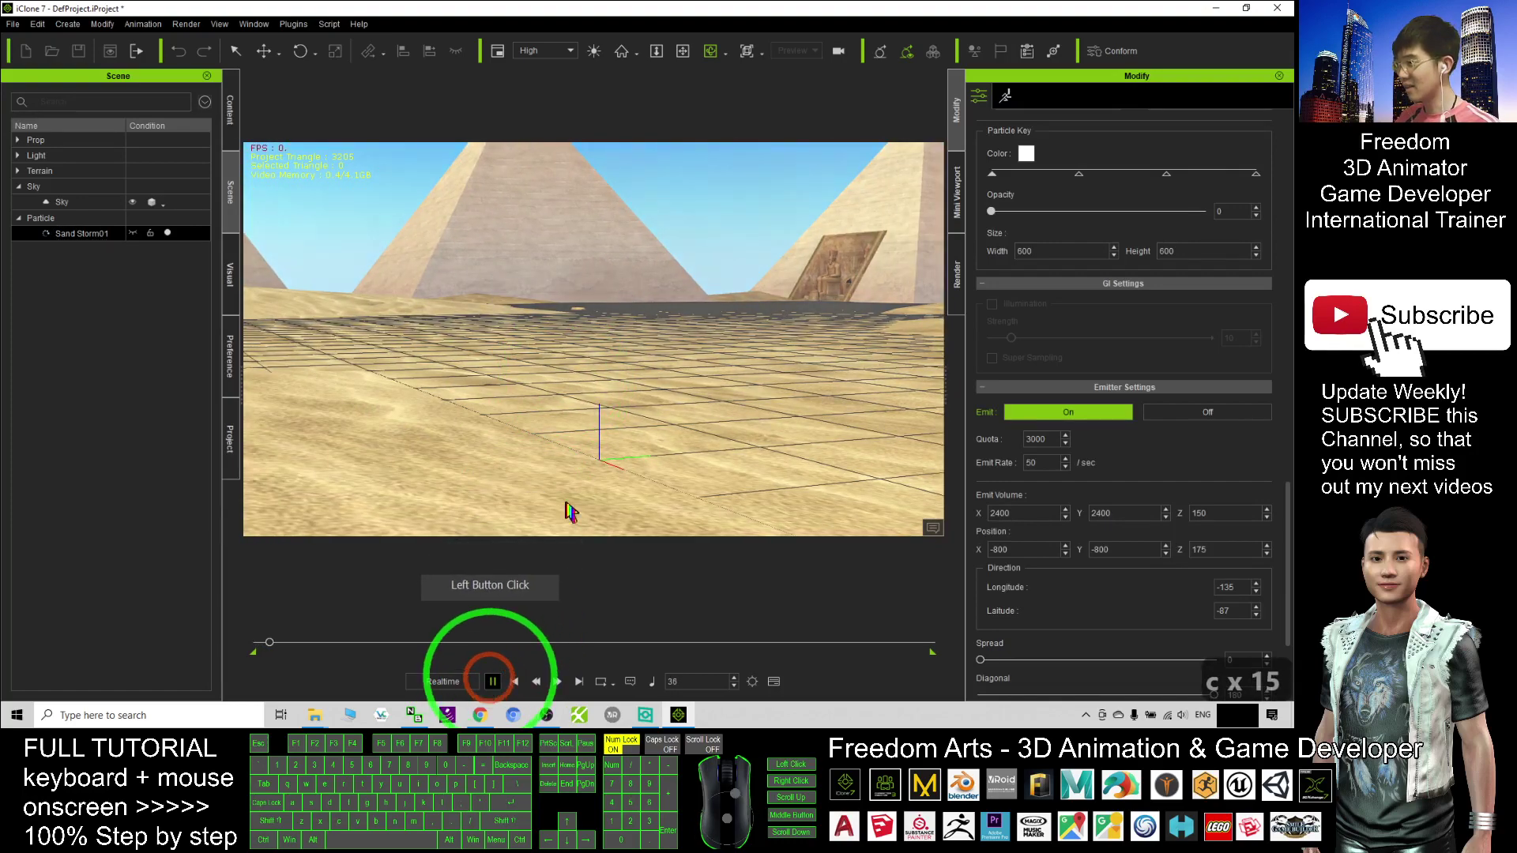
key("c")
key("c")
key("c")
key("c")
key("c")
key("c")
key("c")
key("c")
key("c")
key("c")
key("c")
key("c")
key("c")
key("c")
key("c")
key("c")
key("c")
key("c")
key("c")
key("c")
left_click_drag(582, 399, 743, 428)
key("c")
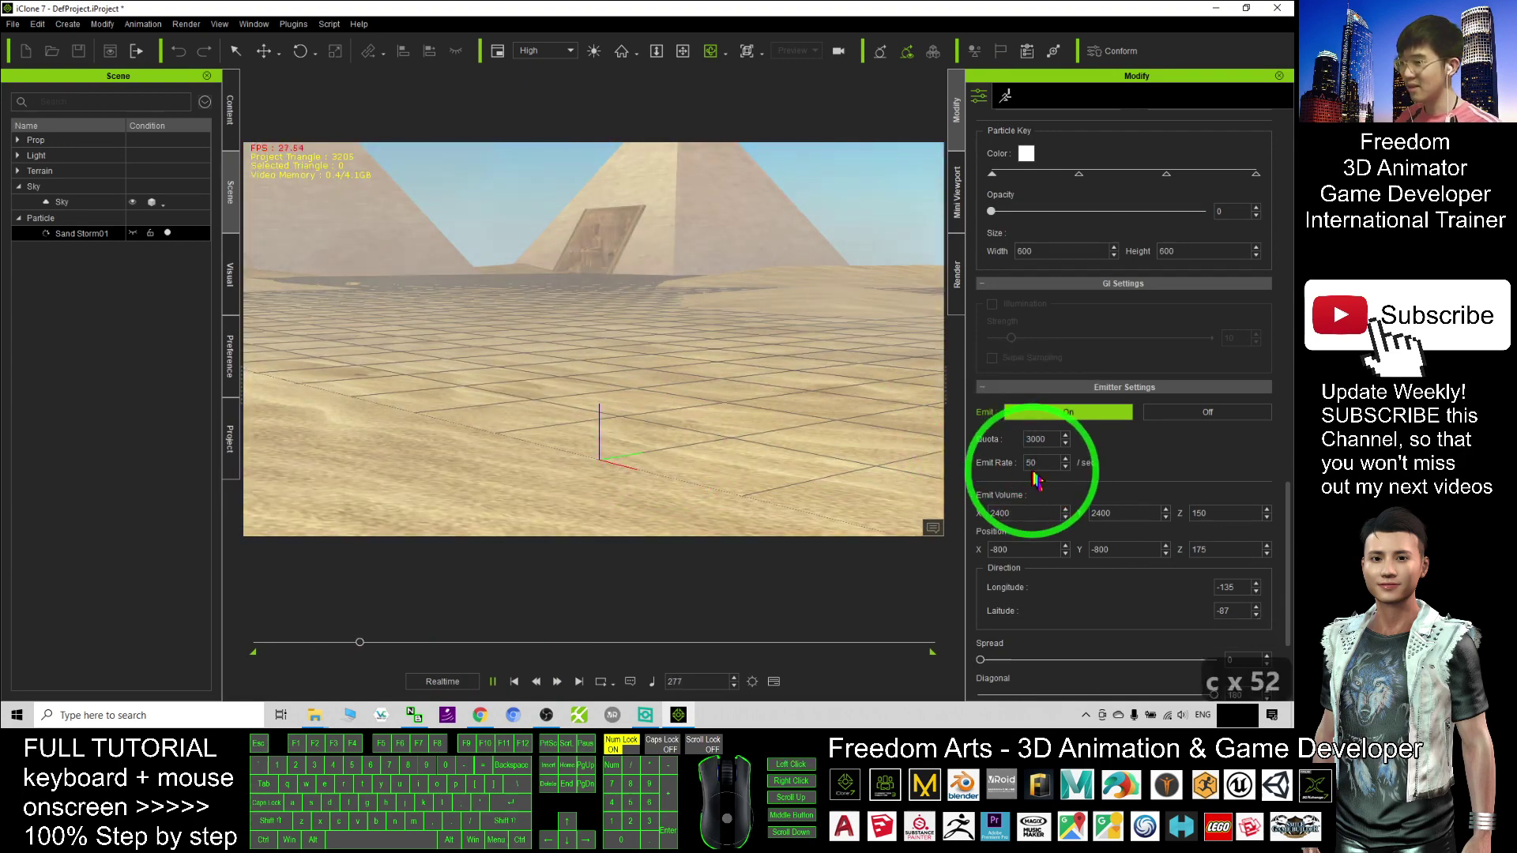
left_click(493, 682)
Swing the camera to show both pyramids in the stopped scene
scroll(1073, 565, "down", 3)
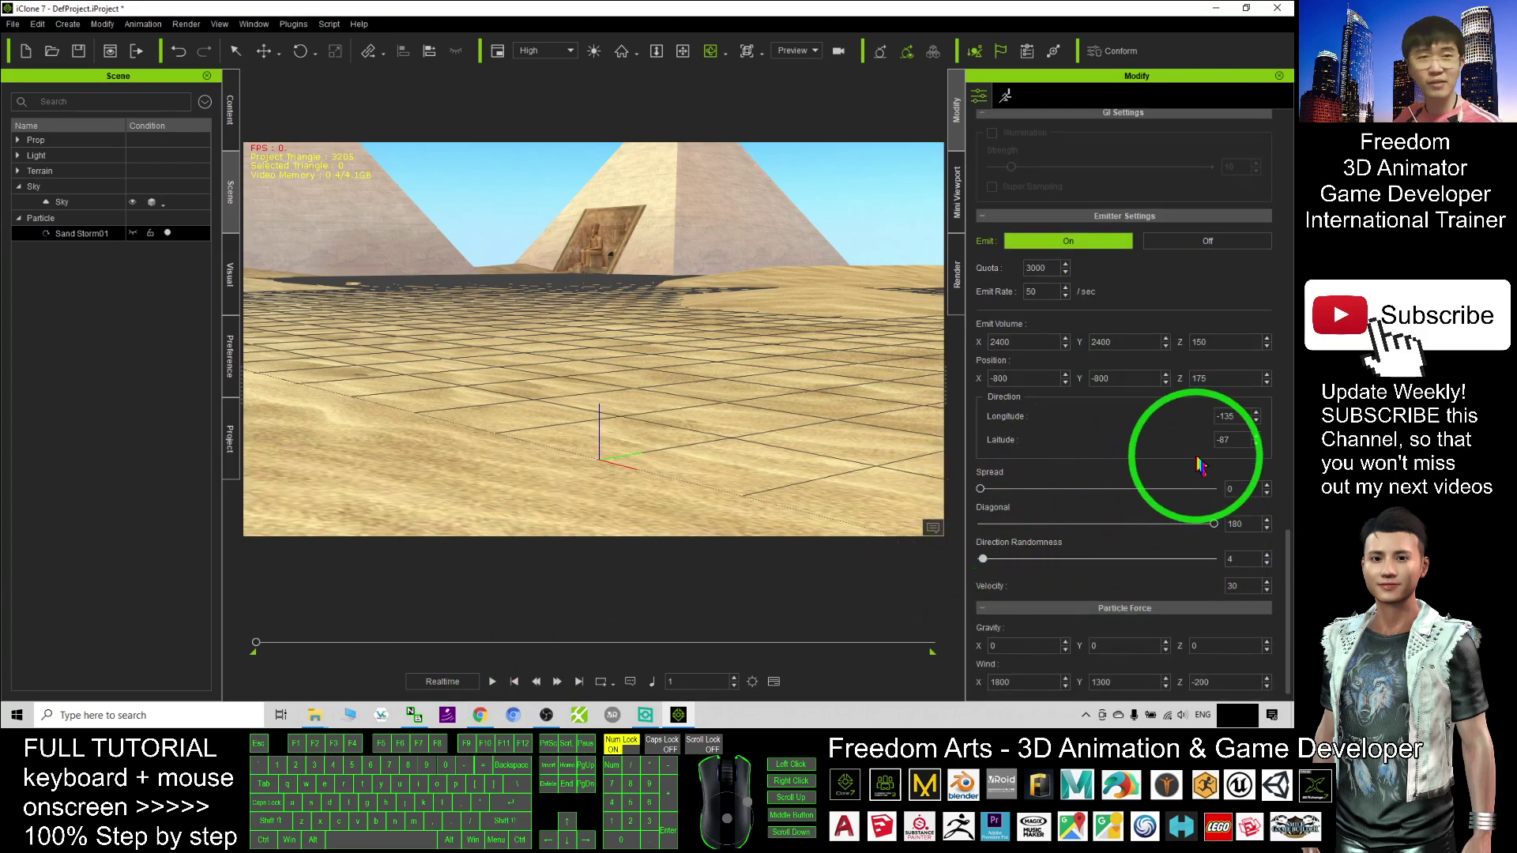
scroll(1198, 464, "up", 9)
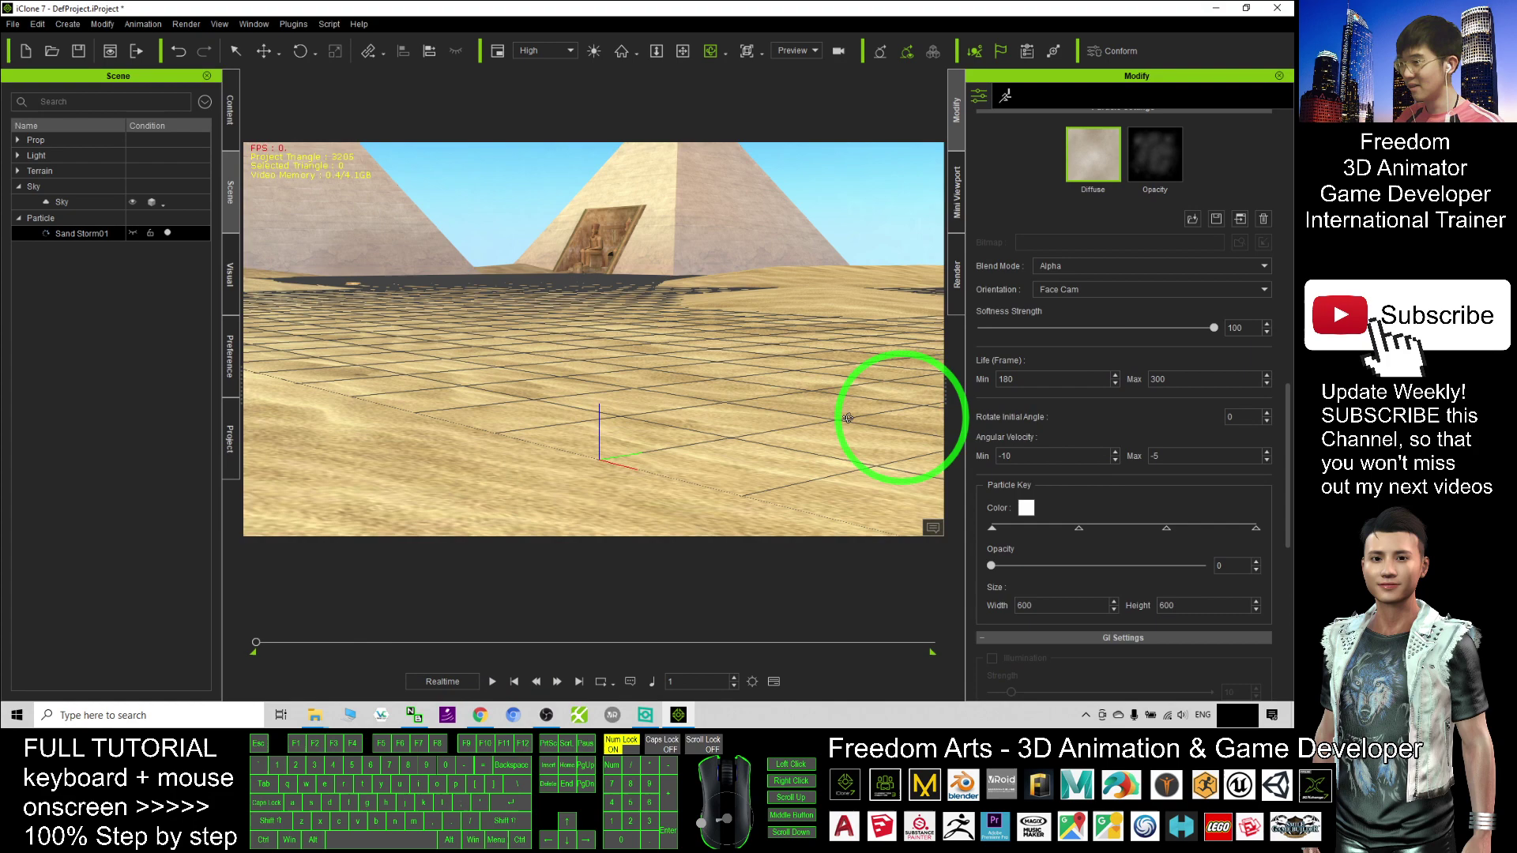
left_click_drag(848, 418, 616, 440)
key("c")
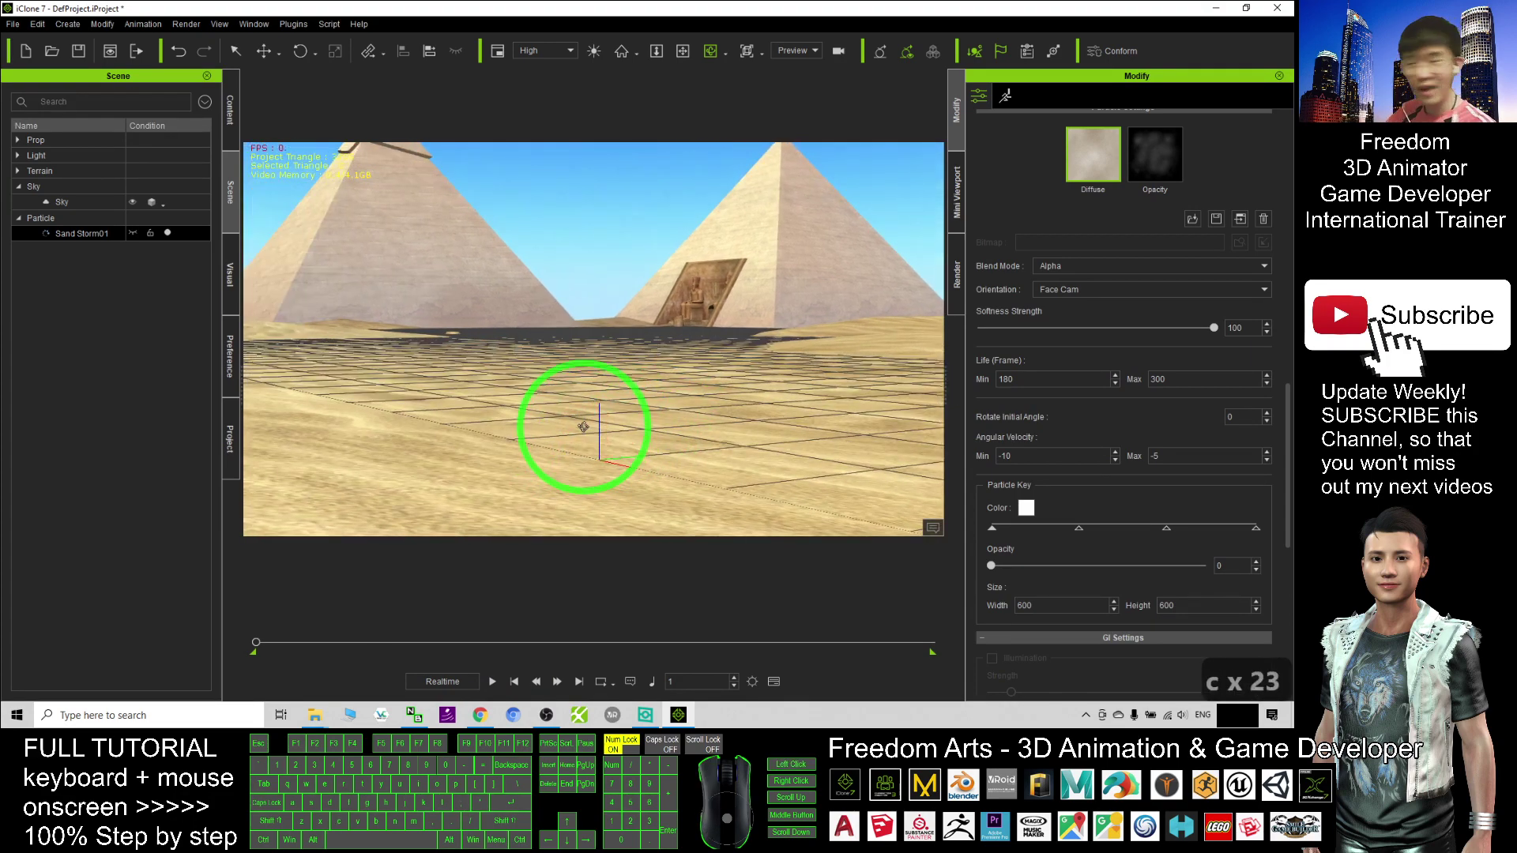
left_click_drag(583, 426, 664, 376)
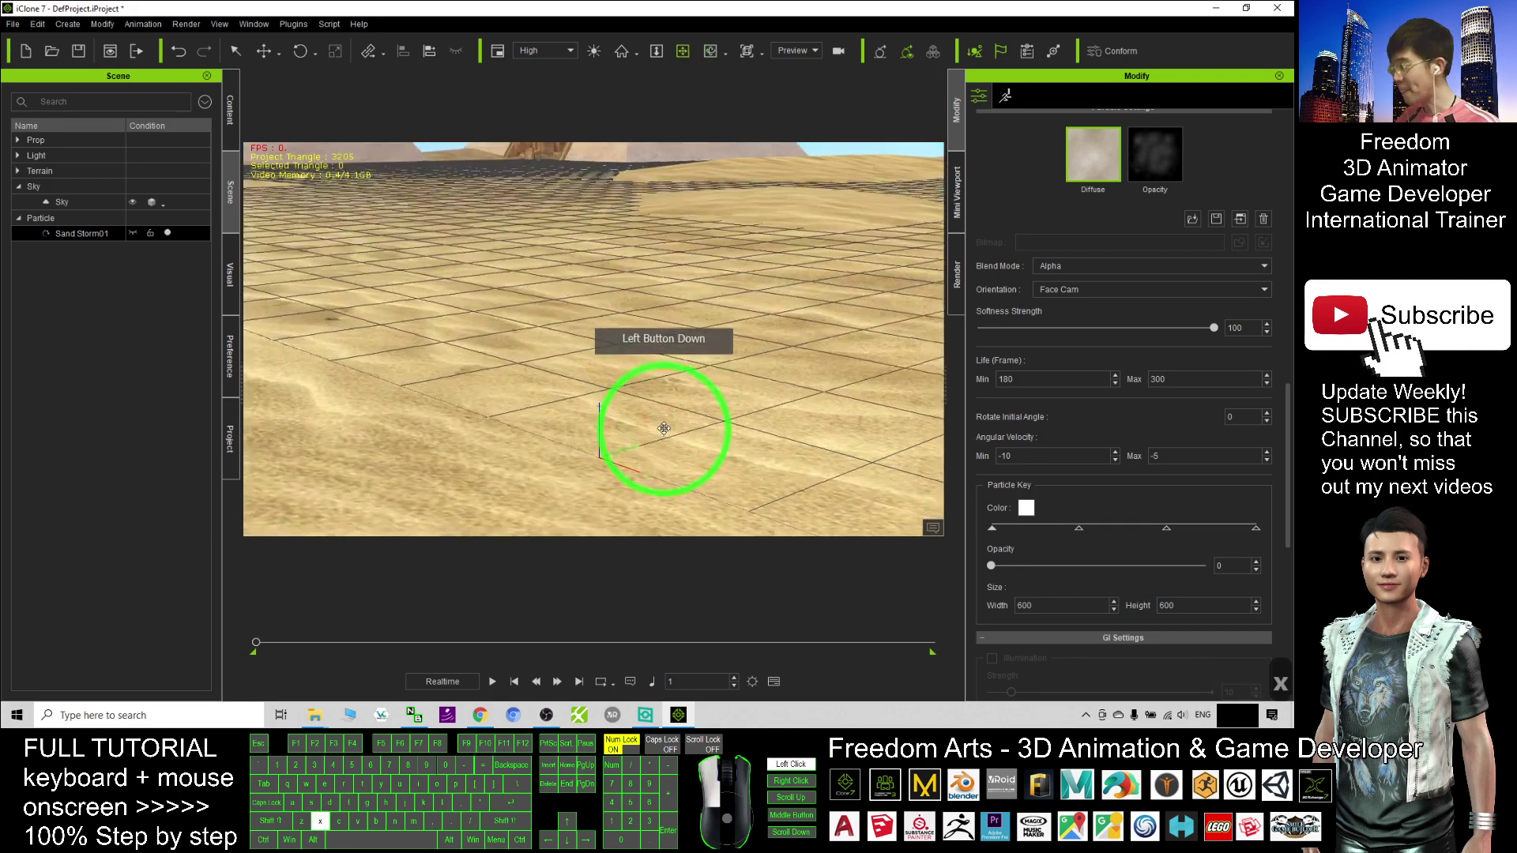
key("c")
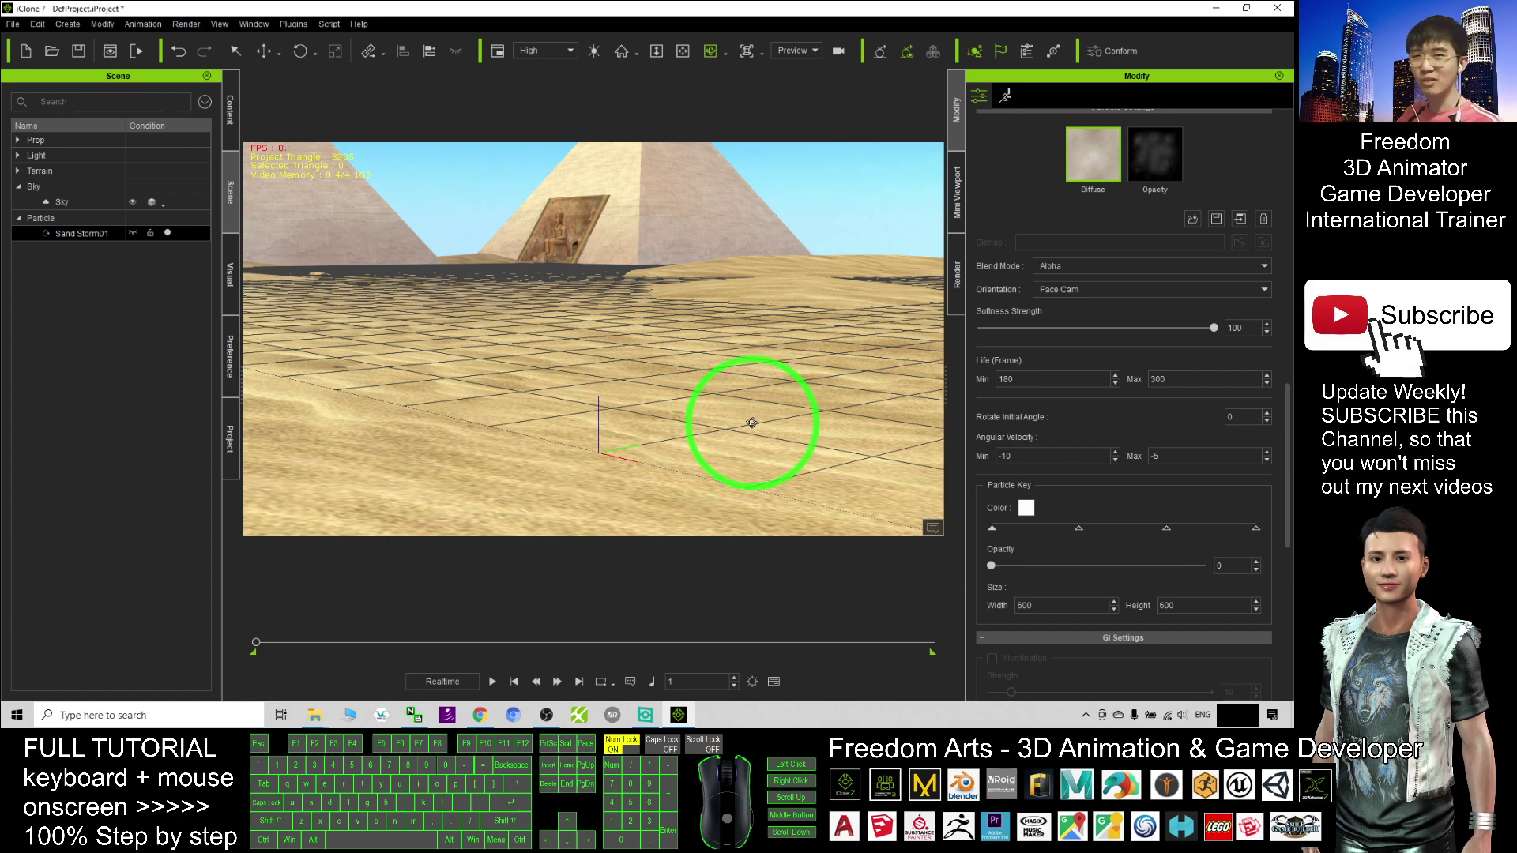
left_click_drag(636, 417, 649, 390)
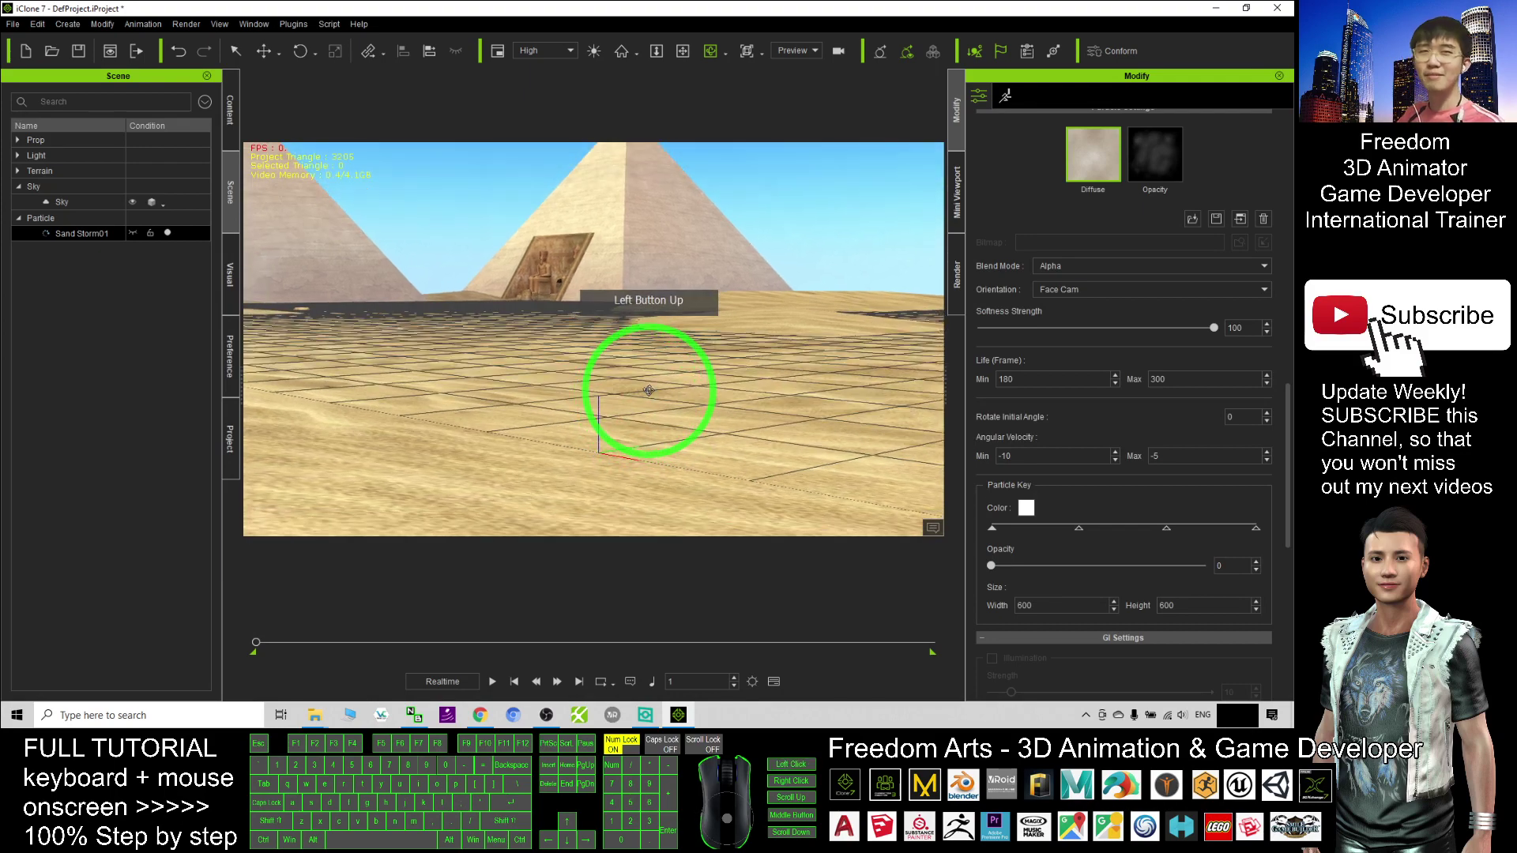